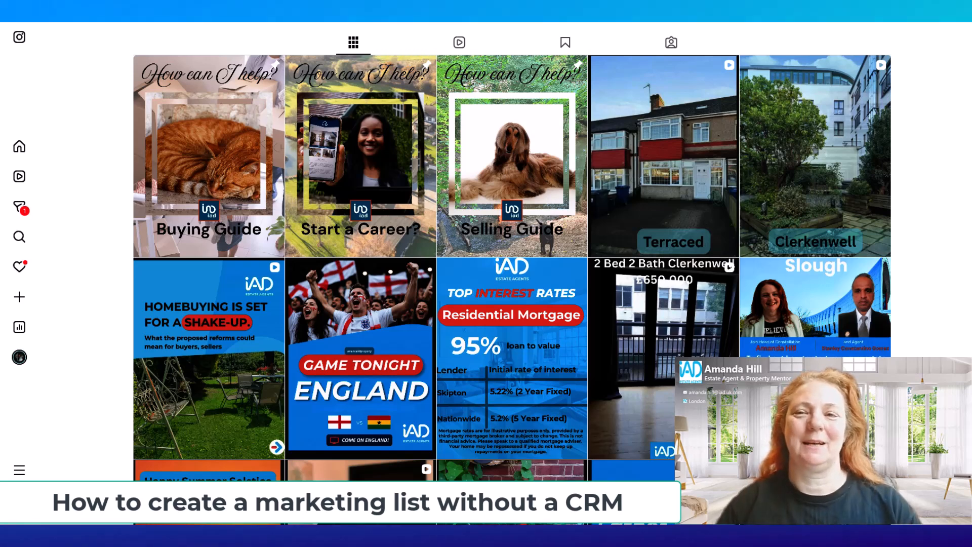
Search the web for "google forms" and open the Google Forms home page from the results
{"action": "left_click", "coordinate": [927, 2]}
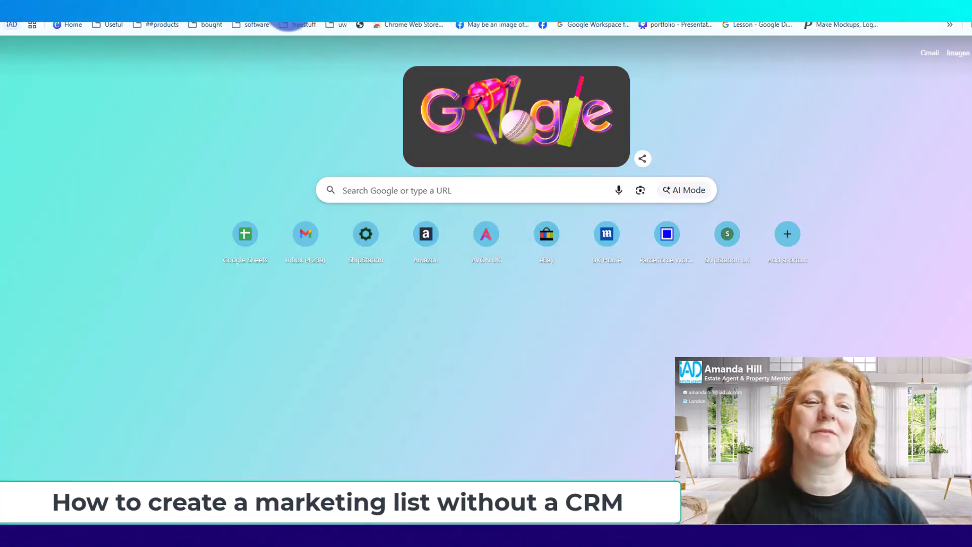
{"action": "left_click", "coordinate": [289, 20]}
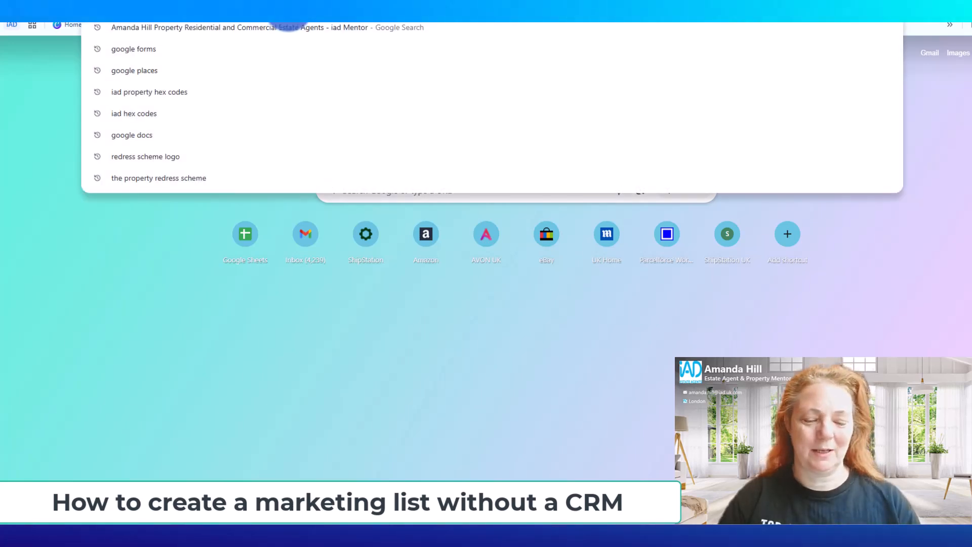
{"action": "type", "text": "google forms"}
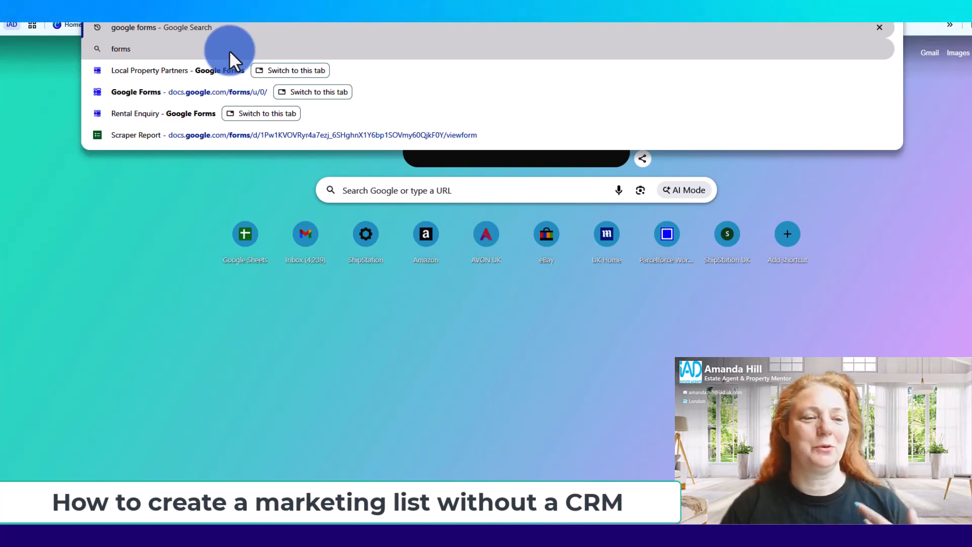
{"action": "left_click", "coordinate": [229, 50]}
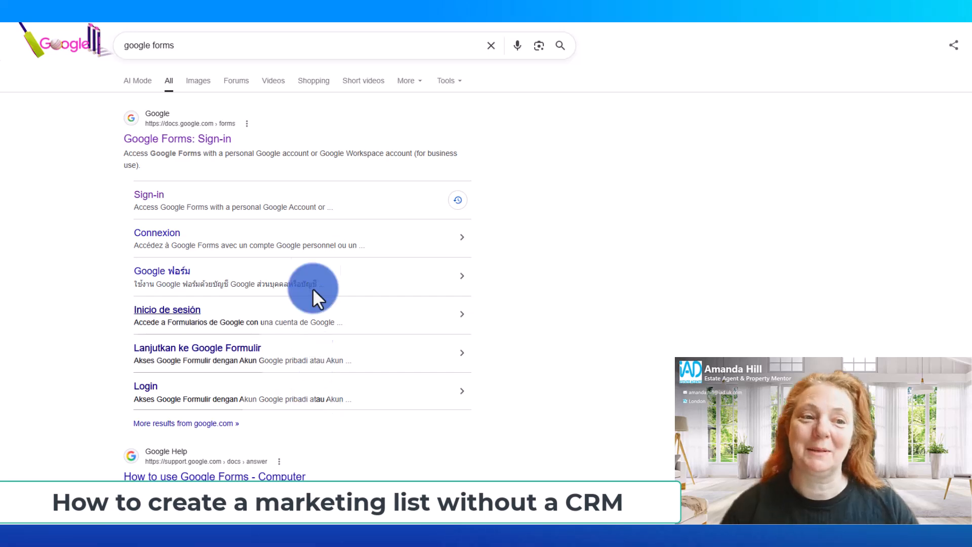
{"action": "left_click", "coordinate": [208, 142]}
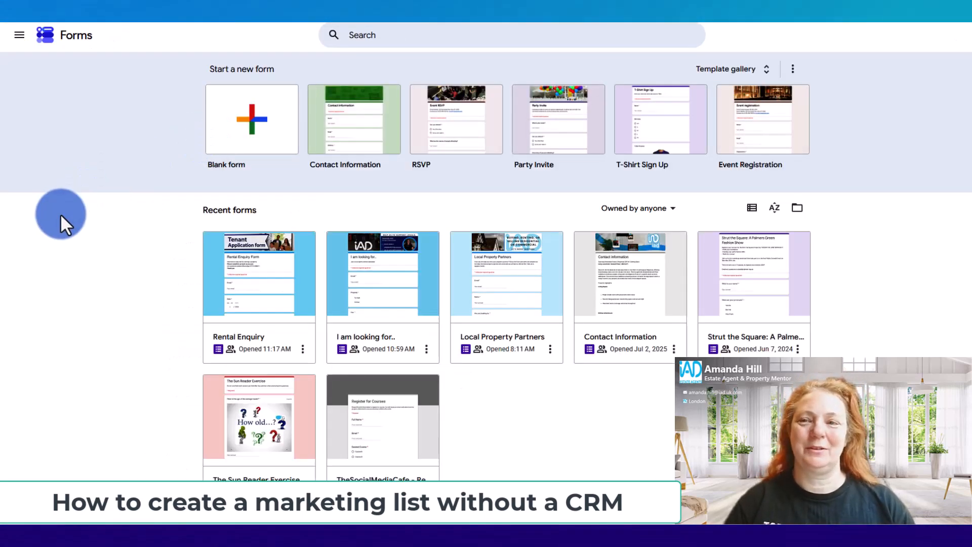
Open the existing Local Property Partners form and examine its header, questions and closing image sections
{"action": "scroll", "coordinate": [60, 213], "scroll_direction": "down", "scroll_amount": 1}
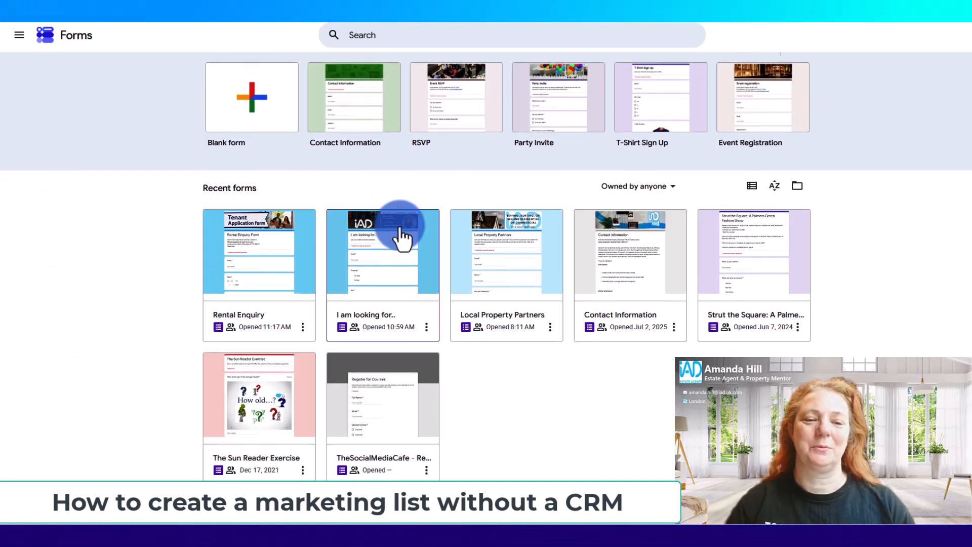
{"action": "left_click", "coordinate": [503, 233]}
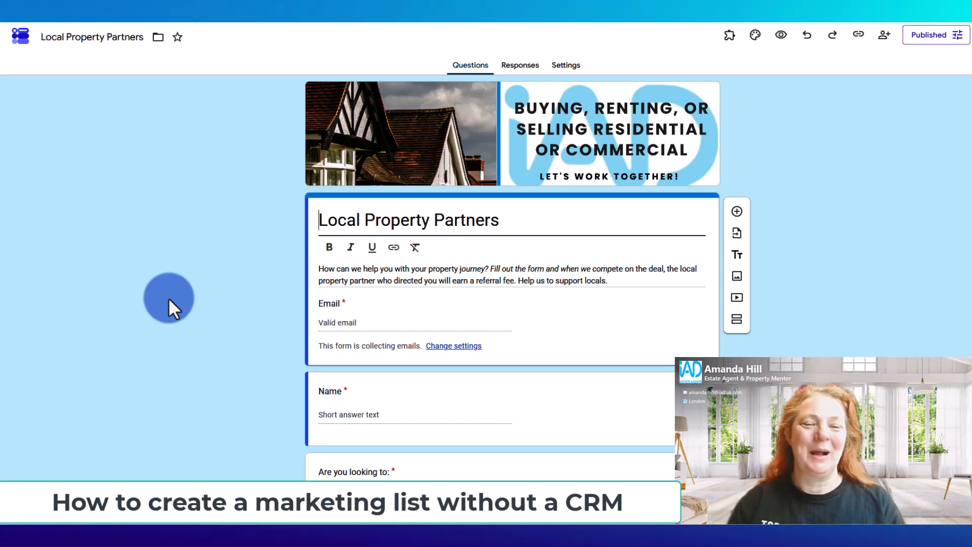
{"action": "left_click", "coordinate": [212, 171]}
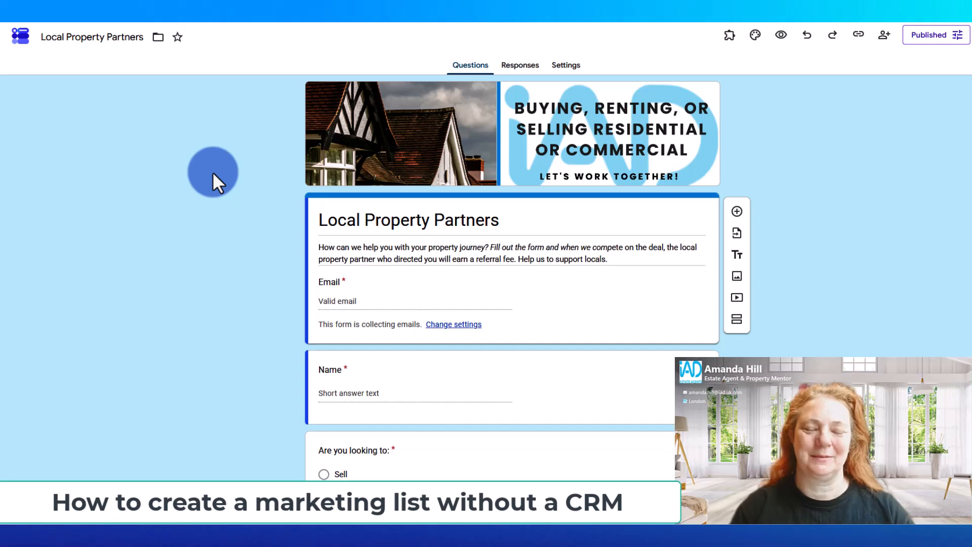
{"action": "scroll", "coordinate": [212, 172], "scroll_direction": "down", "scroll_amount": 3}
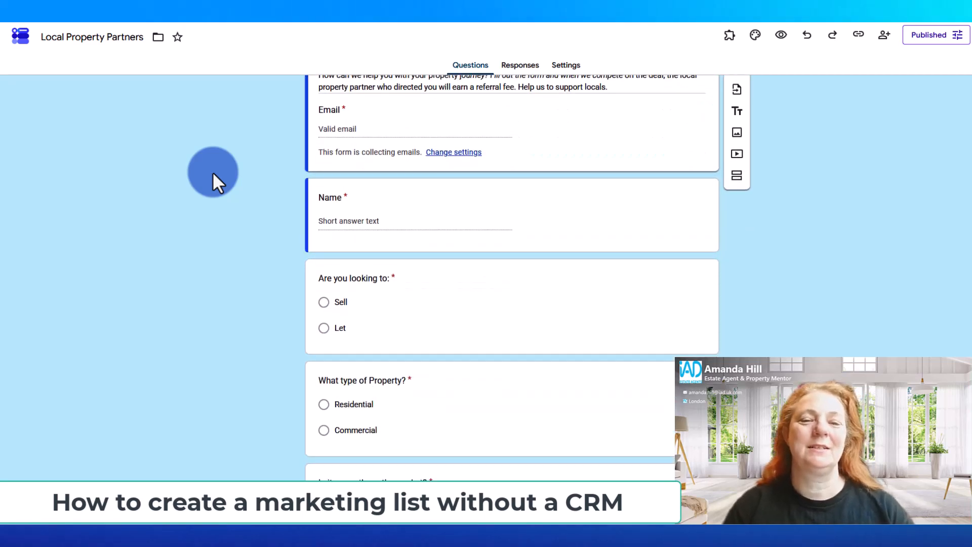
{"action": "scroll", "coordinate": [212, 172], "scroll_direction": "down", "scroll_amount": 2}
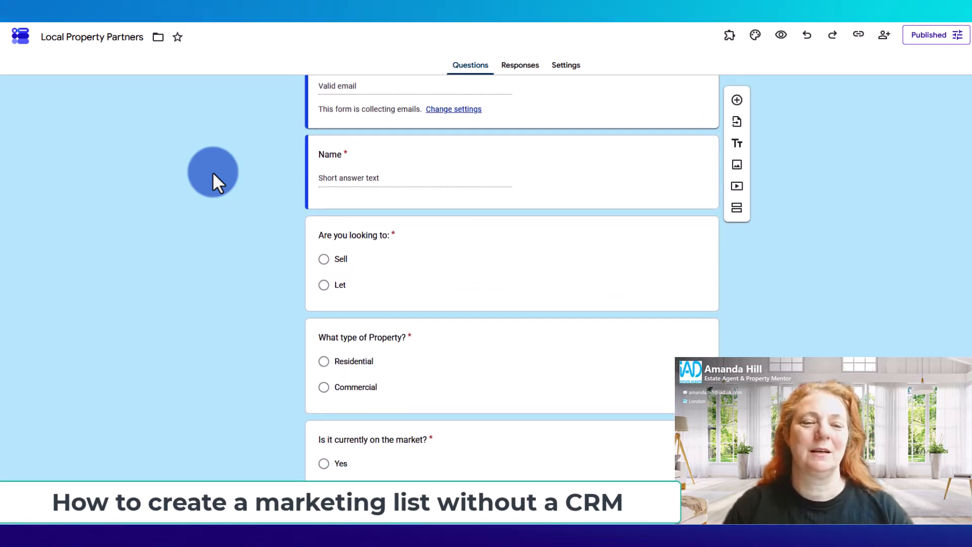
{"action": "scroll", "coordinate": [212, 171], "scroll_direction": "down", "scroll_amount": 2}
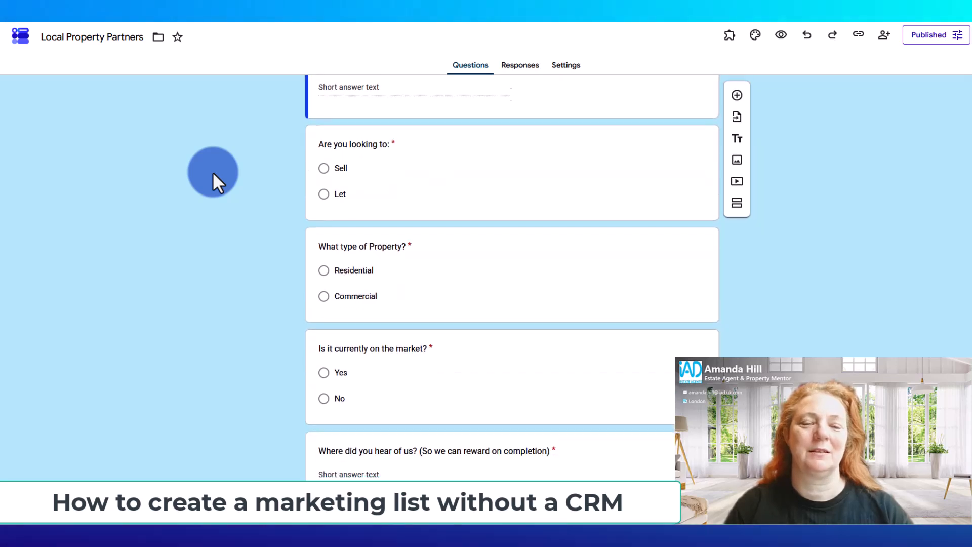
{"action": "scroll", "coordinate": [212, 171], "scroll_direction": "down", "scroll_amount": 6}
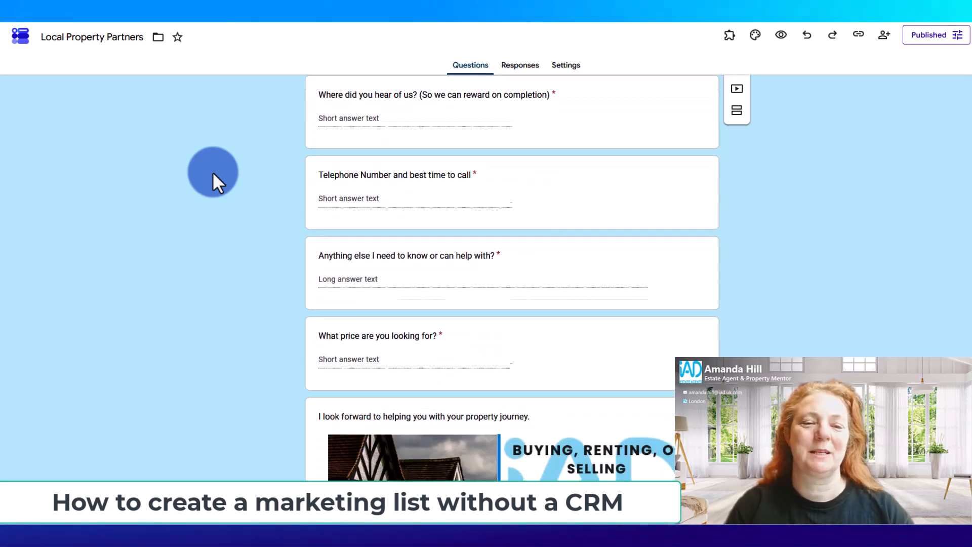
{"action": "scroll", "coordinate": [213, 172], "scroll_direction": "down", "scroll_amount": 1}
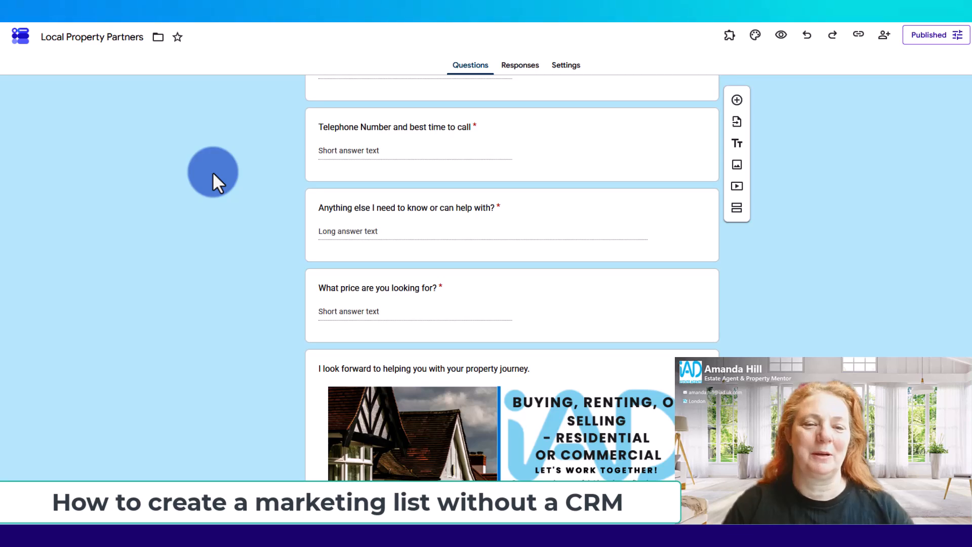
{"action": "scroll", "coordinate": [213, 172], "scroll_direction": "down", "scroll_amount": 1}
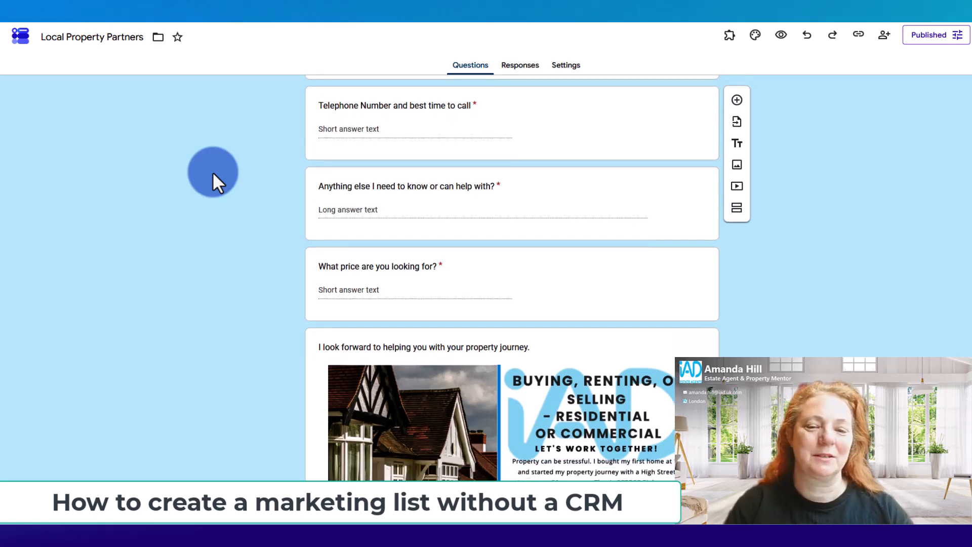
{"action": "scroll", "coordinate": [212, 172], "scroll_direction": "down", "scroll_amount": 10}
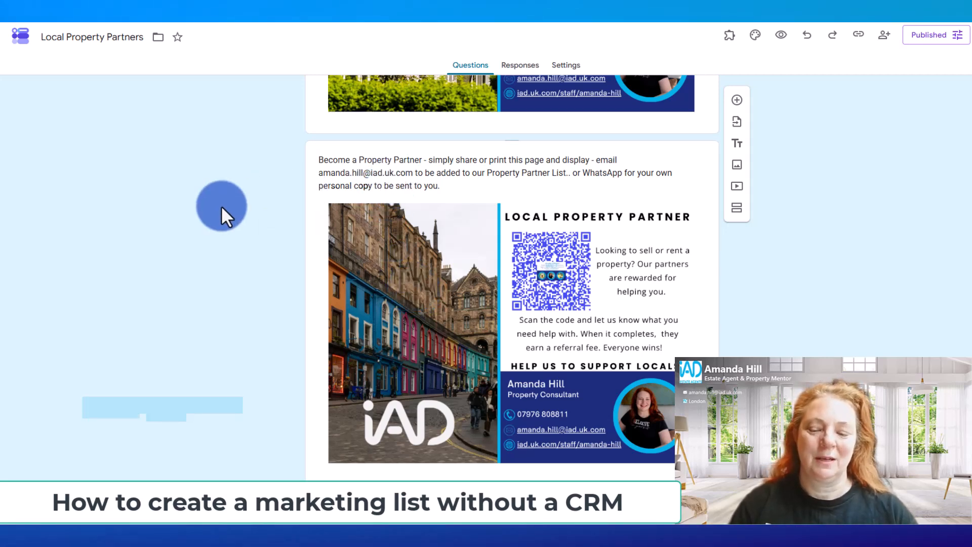
{"action": "scroll", "coordinate": [220, 205], "scroll_direction": "up", "scroll_amount": 4}
{"action": "scroll", "coordinate": [221, 206], "scroll_direction": "up", "scroll_amount": 20}
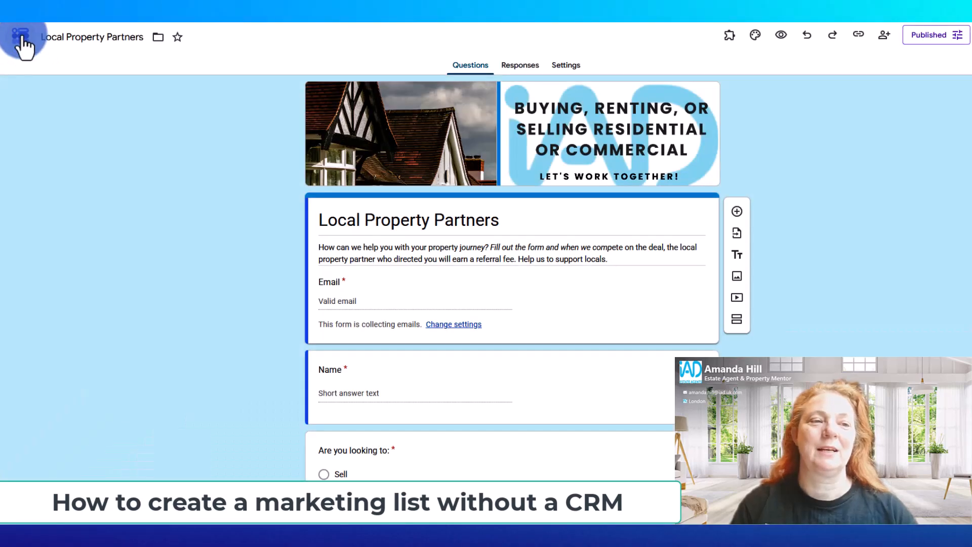
Return to the forms overview, create a blank form and replace its title with "Proeprty Appraisal"
{"action": "left_click", "coordinate": [21, 38]}
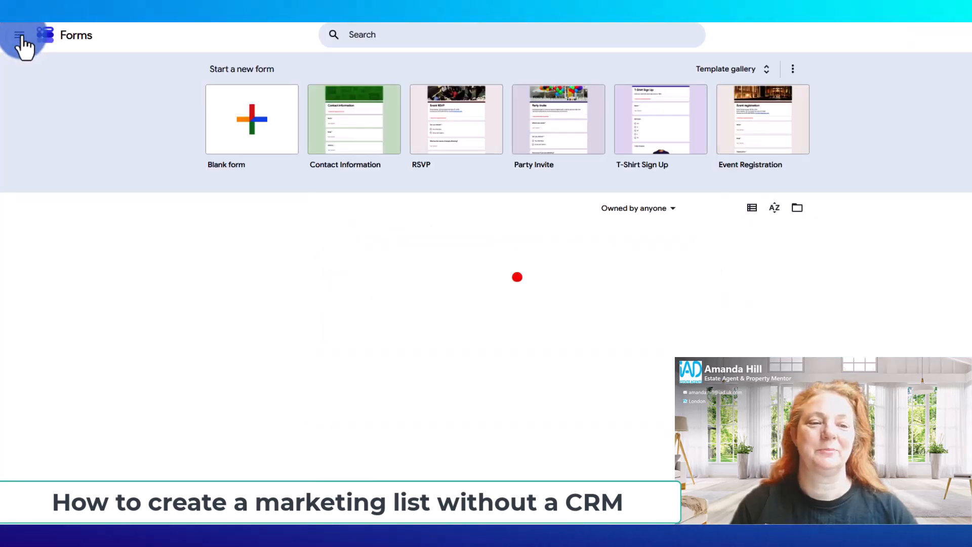
{"action": "left_click", "coordinate": [246, 118]}
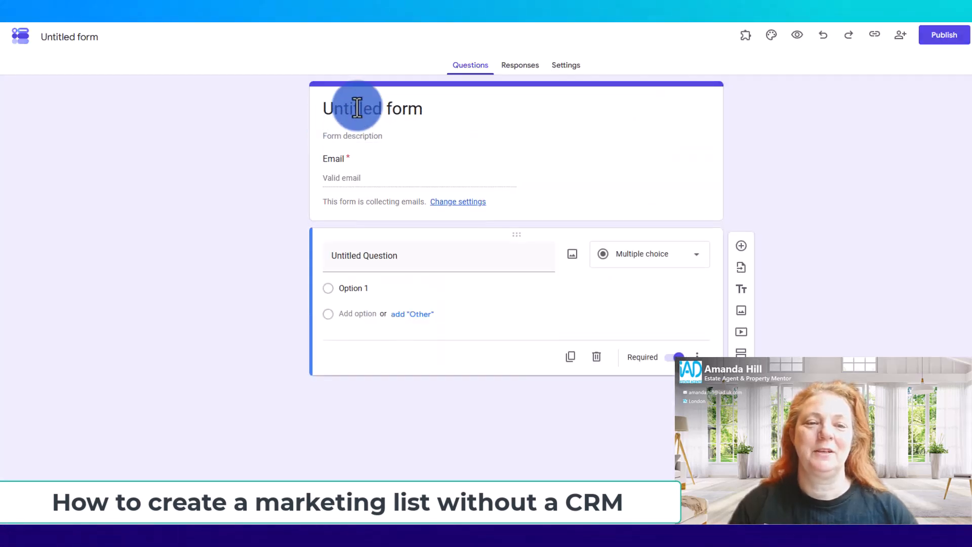
{"action": "left_click", "coordinate": [347, 109]}
{"action": "double_click", "coordinate": [348, 110]}
{"action": "left_click", "coordinate": [428, 103]}
{"action": "left_click_drag", "start_coordinate": [425, 111], "coordinate": [312, 116]}
{"action": "type", "text": "Proep"}
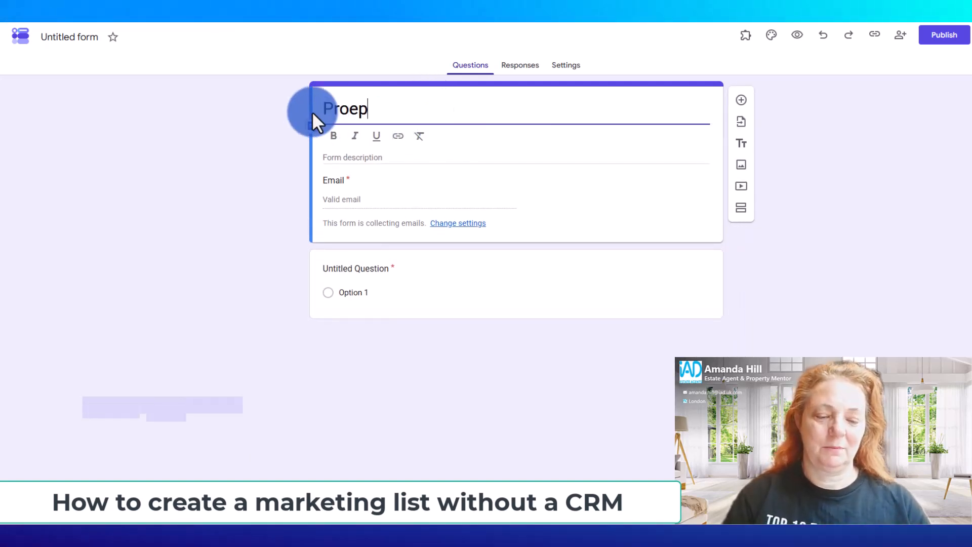
{"action": "type", "text": "rty Appria"}
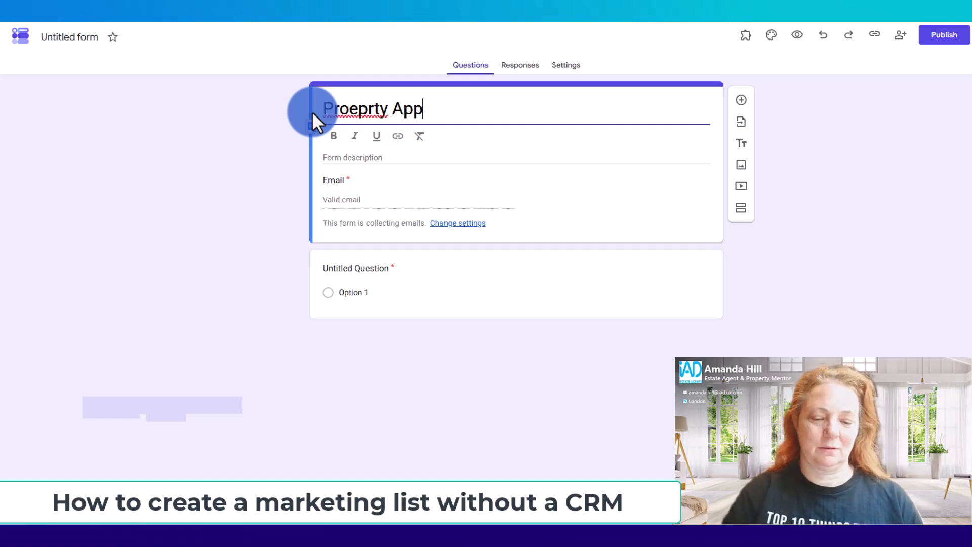
{"action": "key", "text": "BackSpace"}
{"action": "key", "text": "BackSpace"}
{"action": "type", "text": "iasal"}
{"action": "key", "text": "BackSpace"}
{"action": "key", "text": "BackSpace"}
{"action": "key", "text": "BackSpace"}
{"action": "type", "text": "ss"}
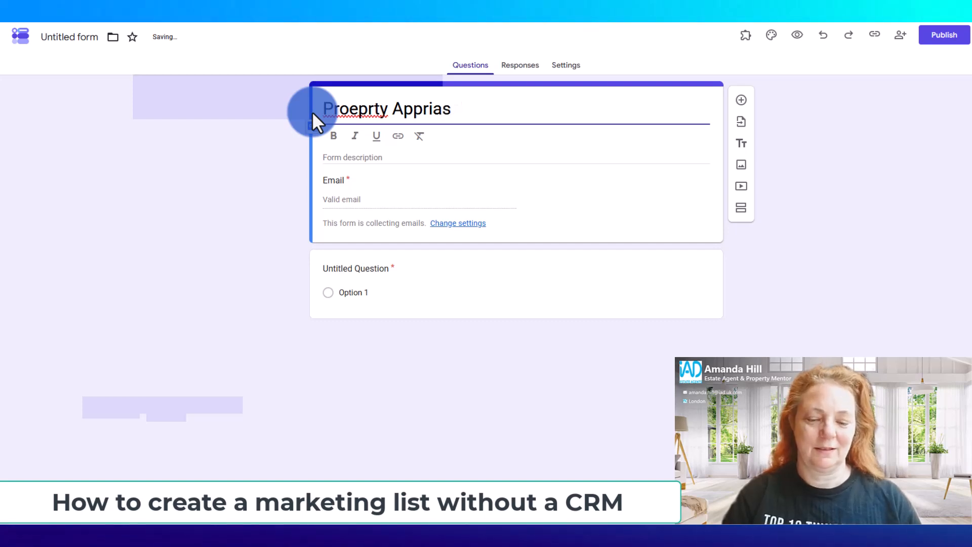
{"action": "key", "text": "BackSpace"}
{"action": "key", "text": "BackSpace"}
{"action": "key", "text": "BackSpace"}
{"action": "key", "text": "BackSpace"}
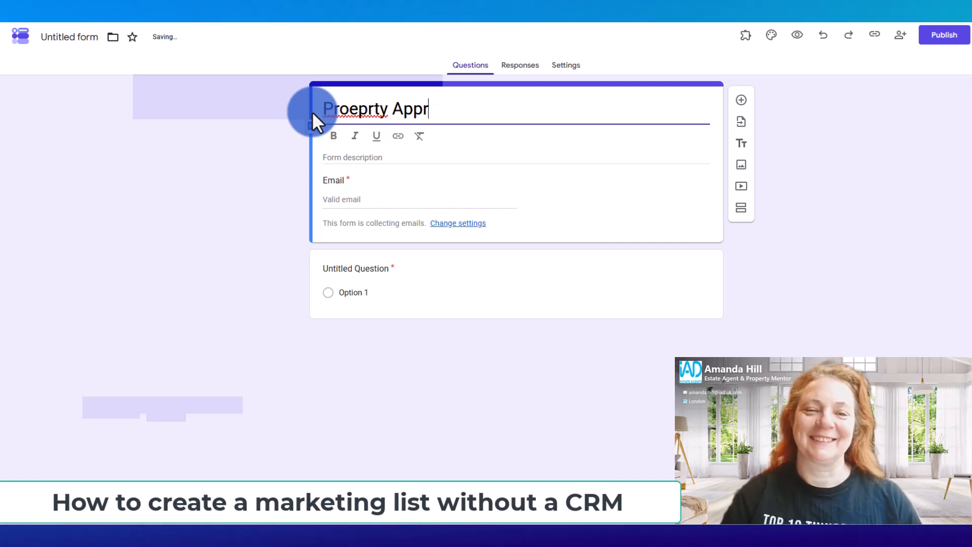
{"action": "type", "text": "aisal"}
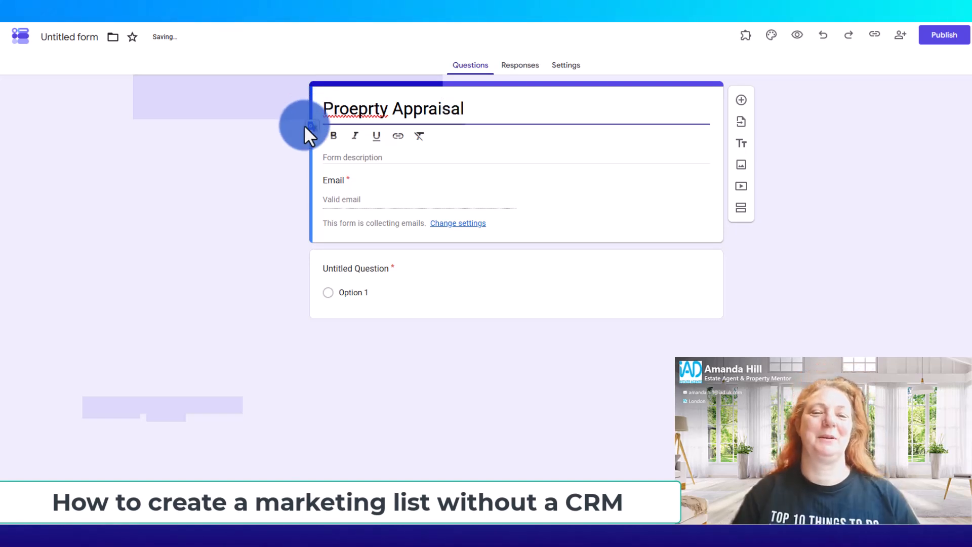
Set the form description to "How can we help you with your property journey?"
{"action": "left_click", "coordinate": [328, 157]}
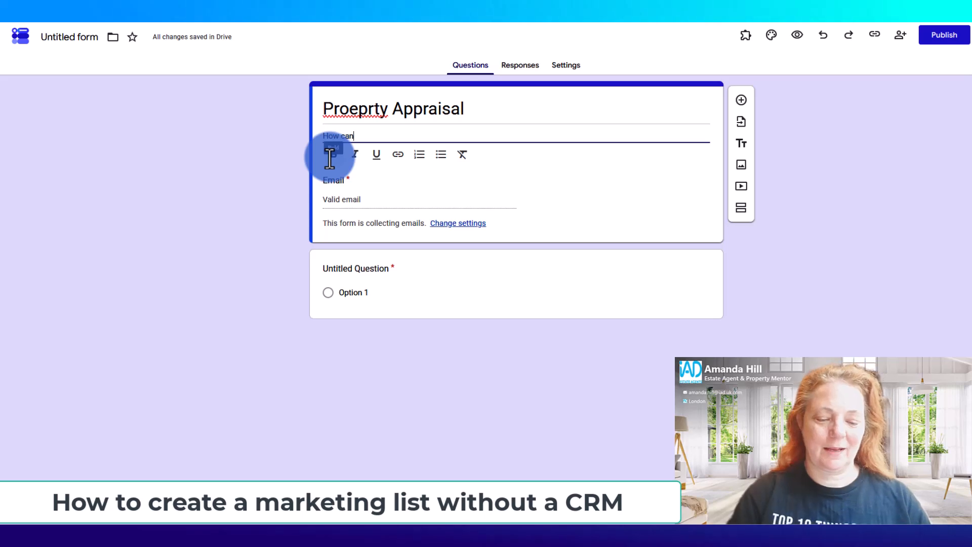
{"action": "type", "text": "How can we help you with yo"}
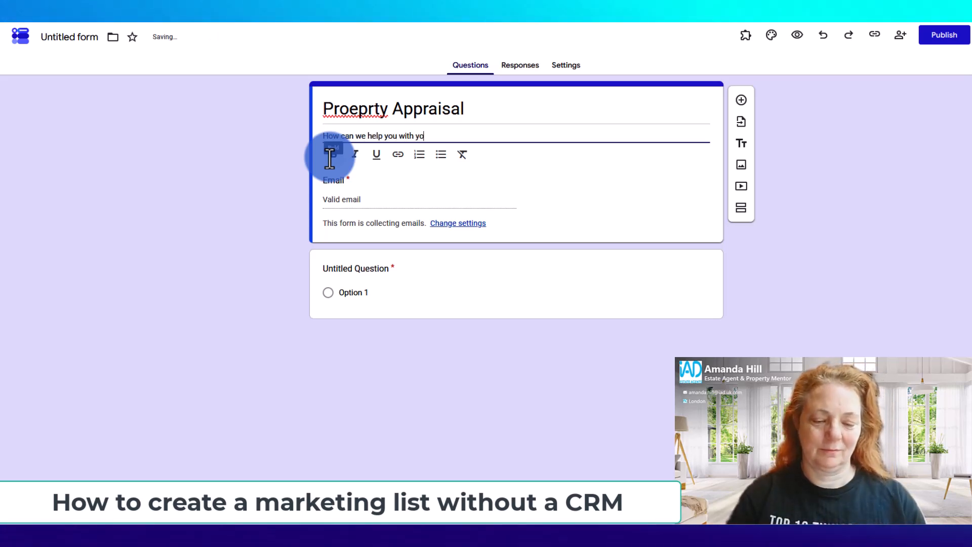
{"action": "type", "text": "ur property jo"}
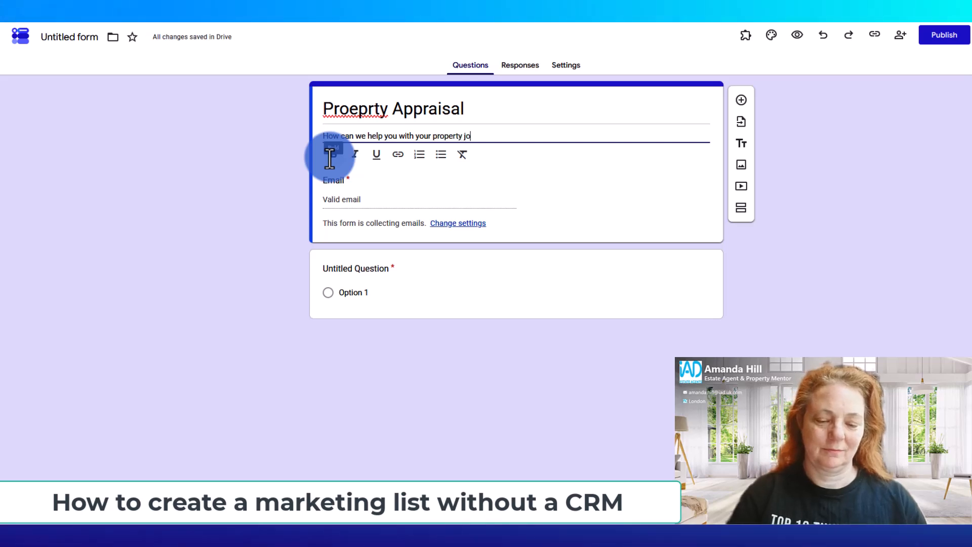
{"action": "type", "text": "urney?"}
{"action": "left_click", "coordinate": [203, 184]}
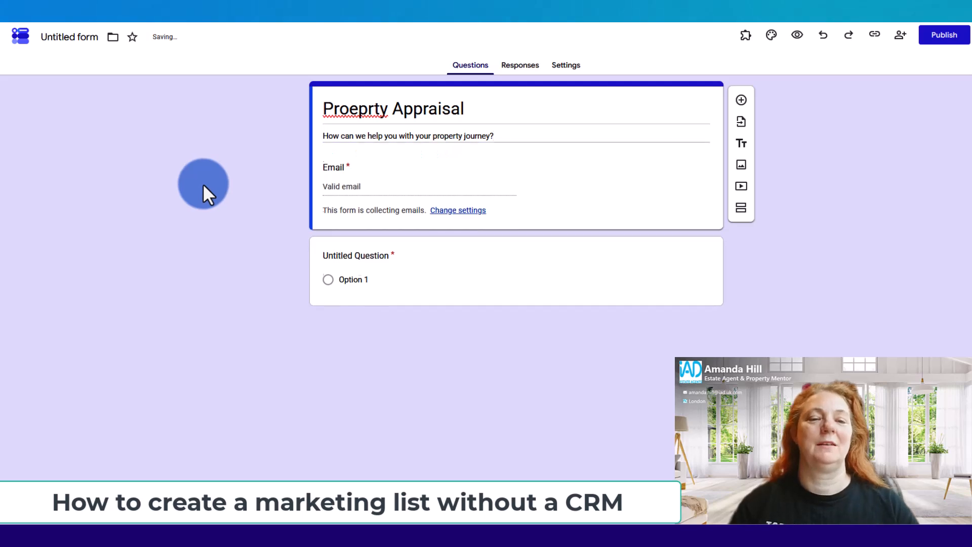
Correct the spelling of the form title so it reads "Property Appraisal"
{"action": "left_click", "coordinate": [354, 104]}
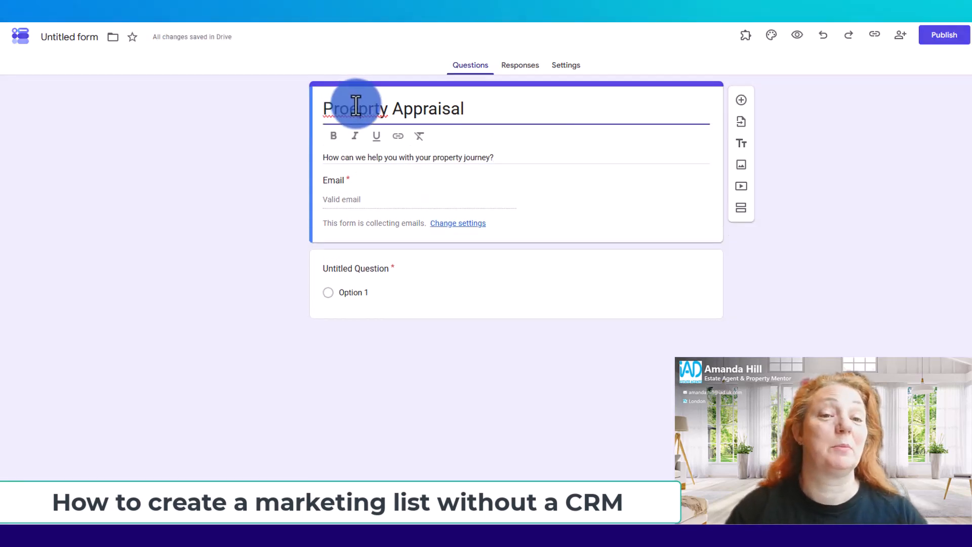
{"action": "key", "text": "BackSpace"}
{"action": "key", "text": "BackSpace"}
{"action": "type", "text": "pe"}
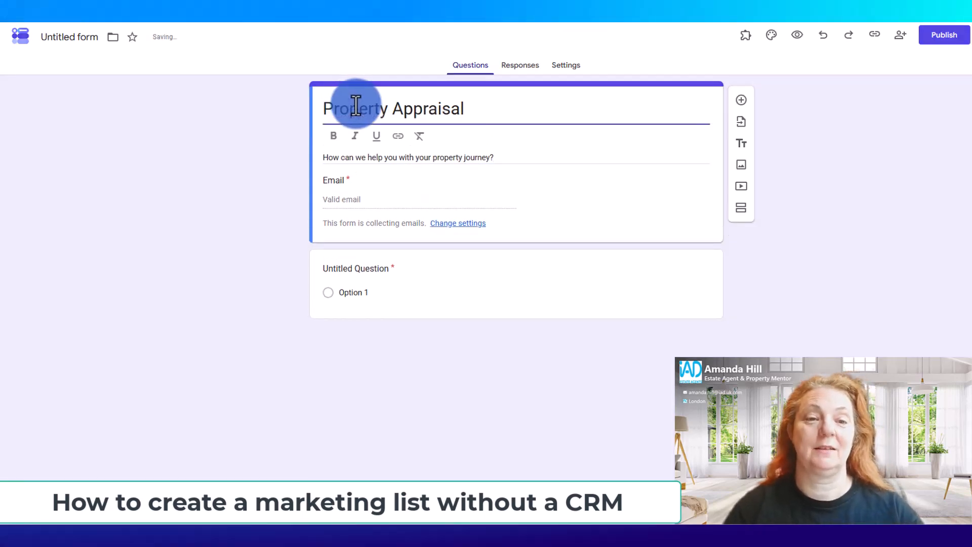
{"action": "left_click", "coordinate": [268, 169]}
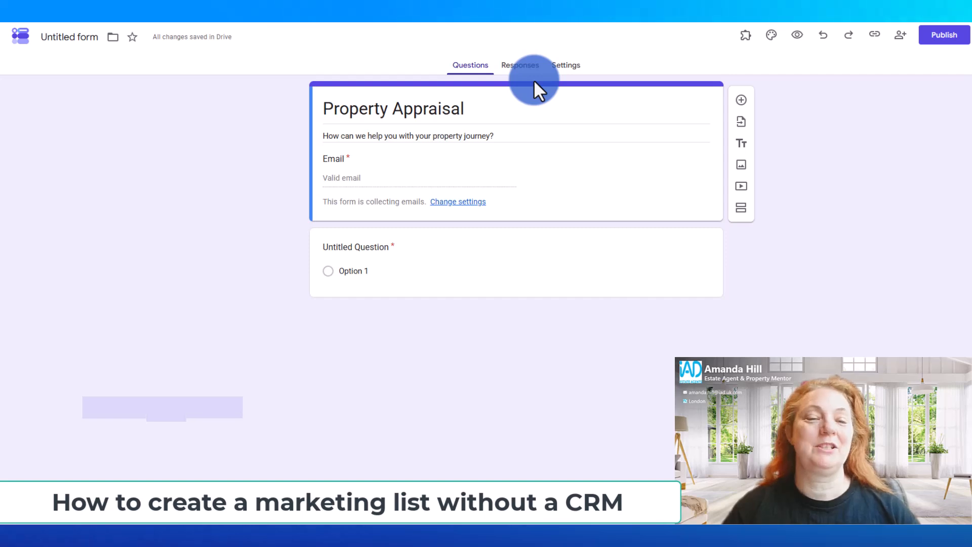
Add a question titled "Name" below the form header and set its type to Short answer
{"action": "left_click", "coordinate": [741, 100]}
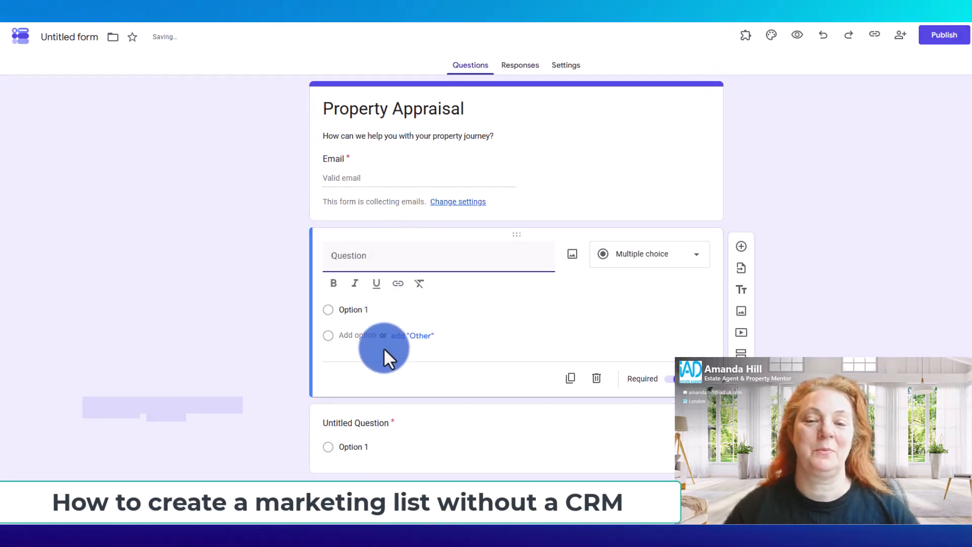
{"action": "left_click", "coordinate": [693, 258]}
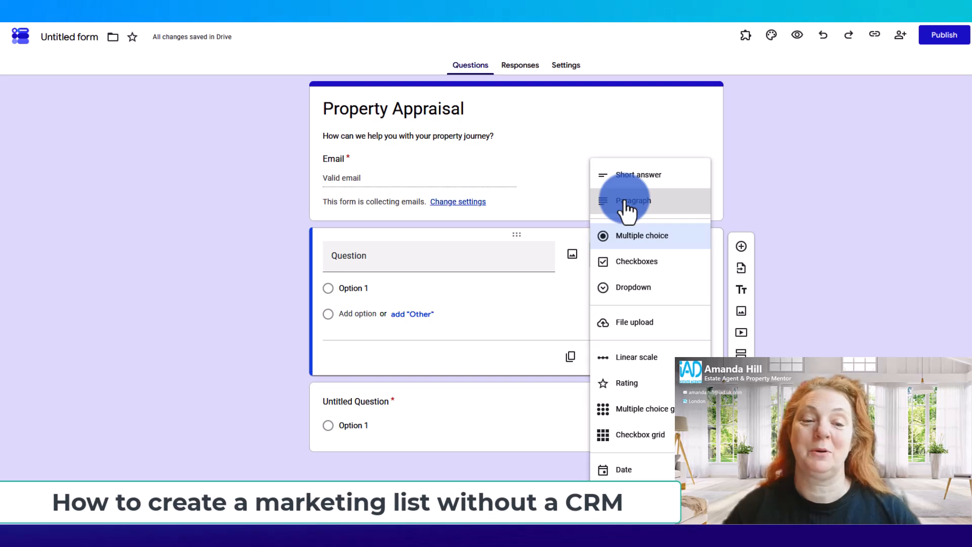
{"action": "left_click", "coordinate": [390, 257]}
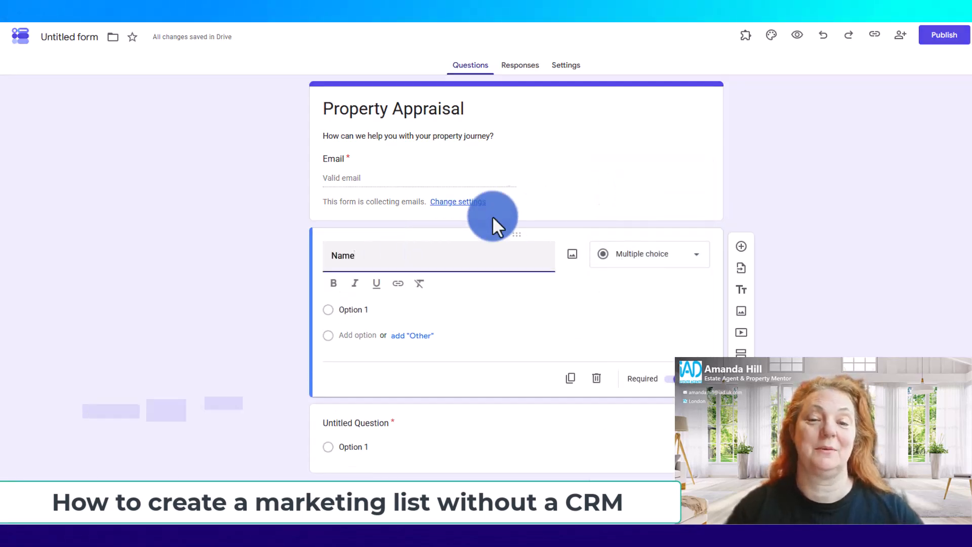
{"action": "left_click", "coordinate": [627, 258]}
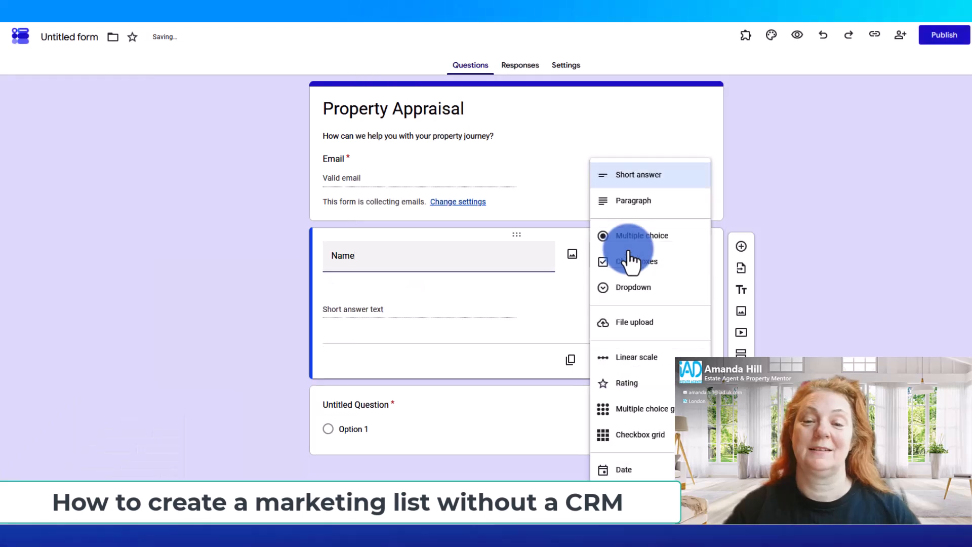
{"action": "left_click", "coordinate": [639, 183]}
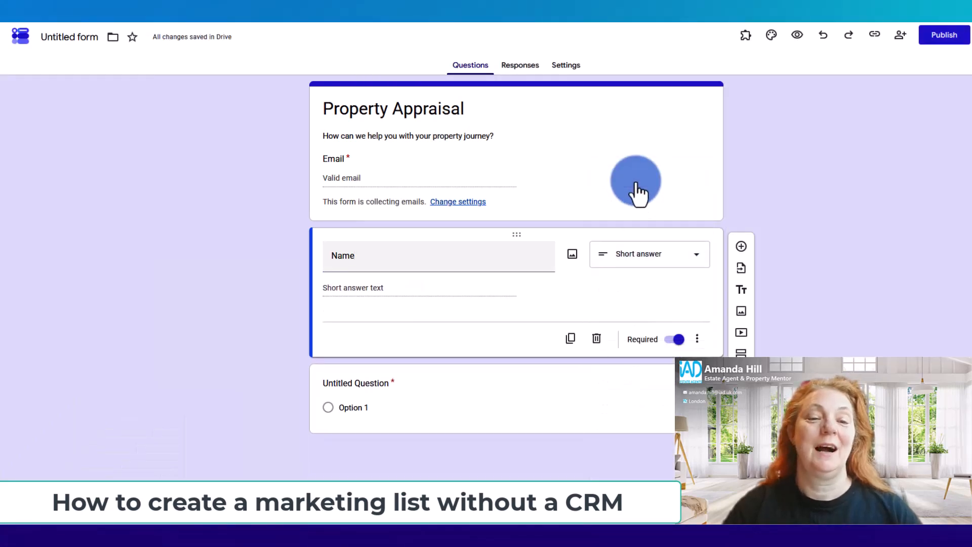
Add a multiple-choice question titled "What type of property do you have" below the Name question
{"action": "left_click", "coordinate": [741, 246]}
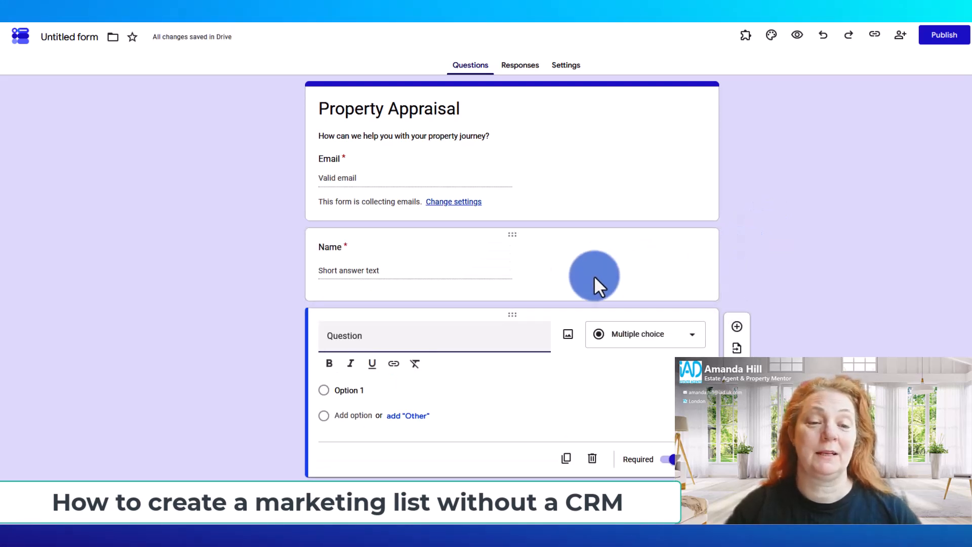
{"action": "type", "text": "Wha"}
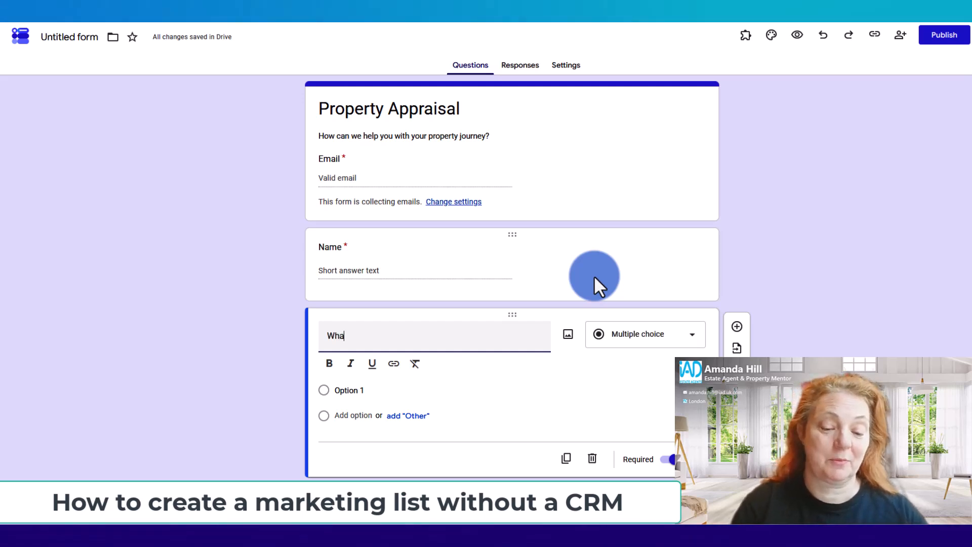
{"action": "type", "text": "t type of pr"}
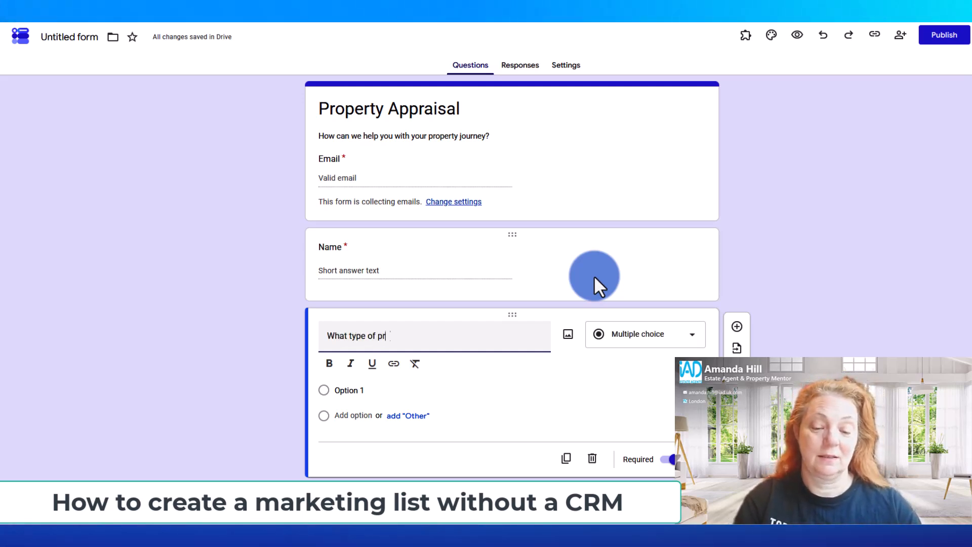
{"action": "type", "text": "operty do you have"}
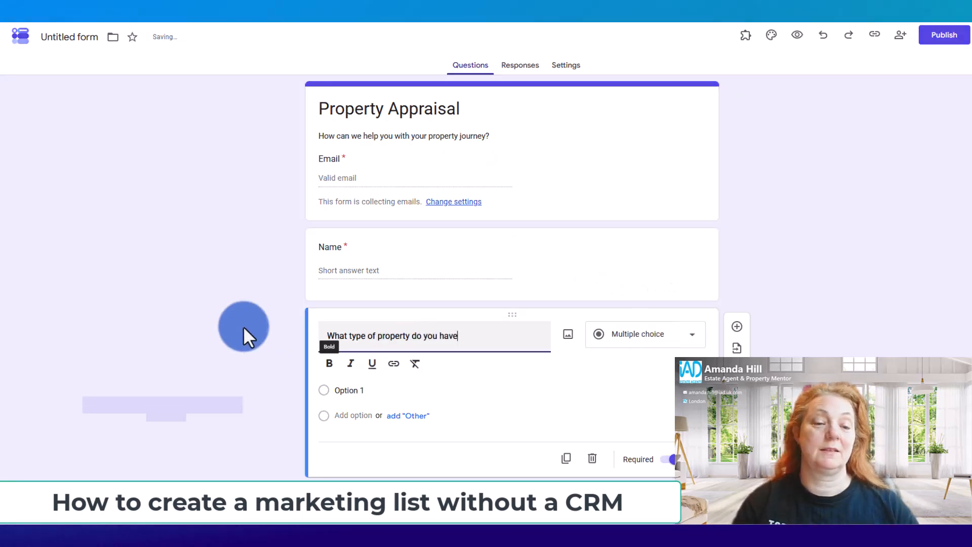
{"action": "left_click", "coordinate": [242, 324]}
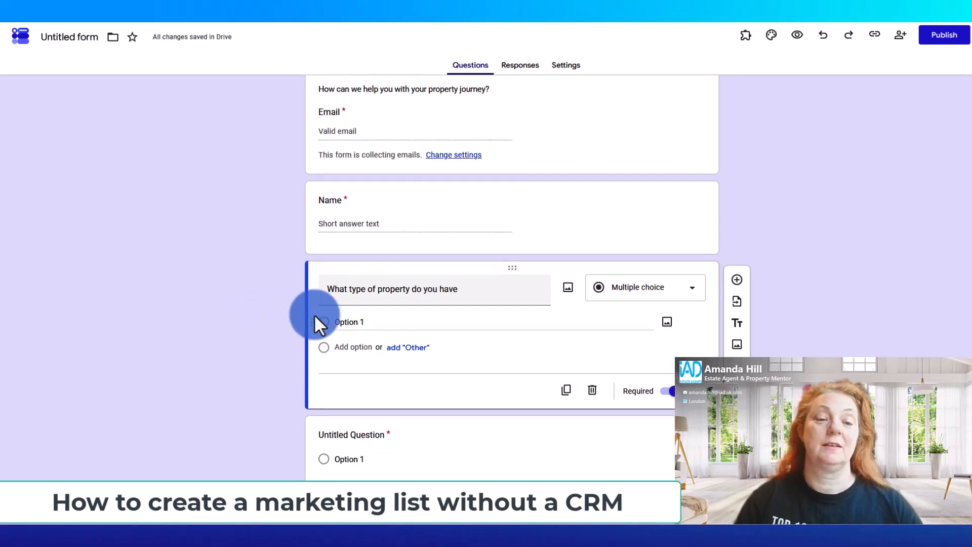
Give the property type question the options "Residential" and "Commercial", and move it above the Name question
{"action": "left_click", "coordinate": [319, 322]}
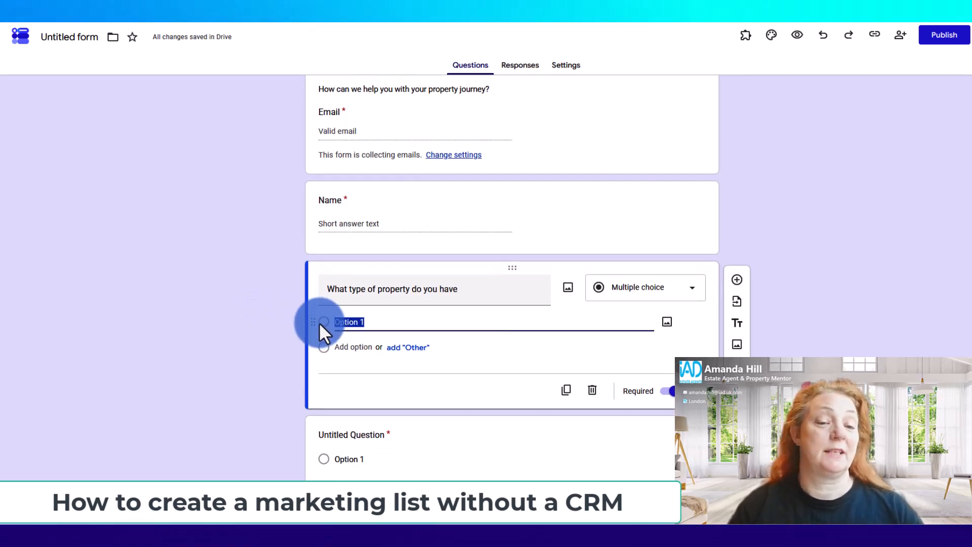
{"action": "type", "text": "Residential"}
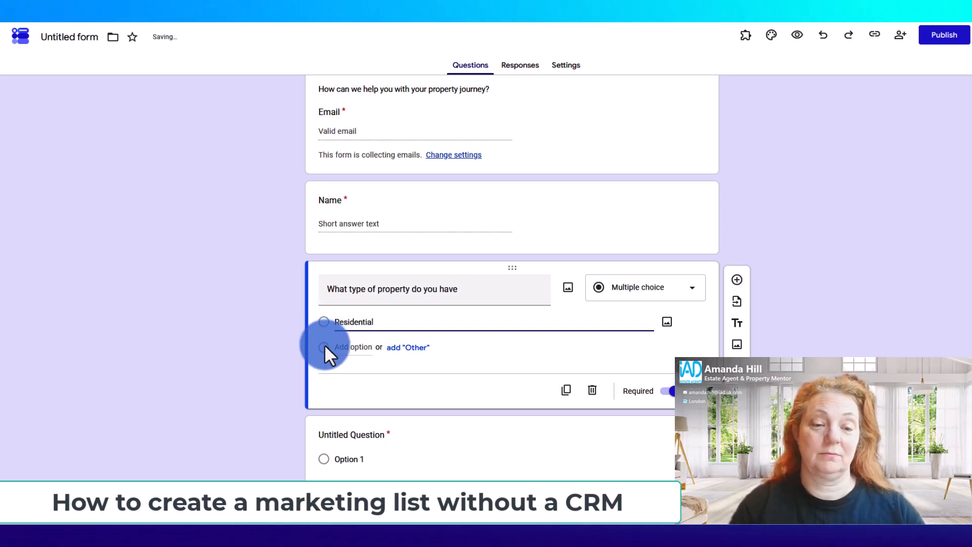
{"action": "left_click", "coordinate": [324, 345]}
{"action": "type", "text": "Commercial"}
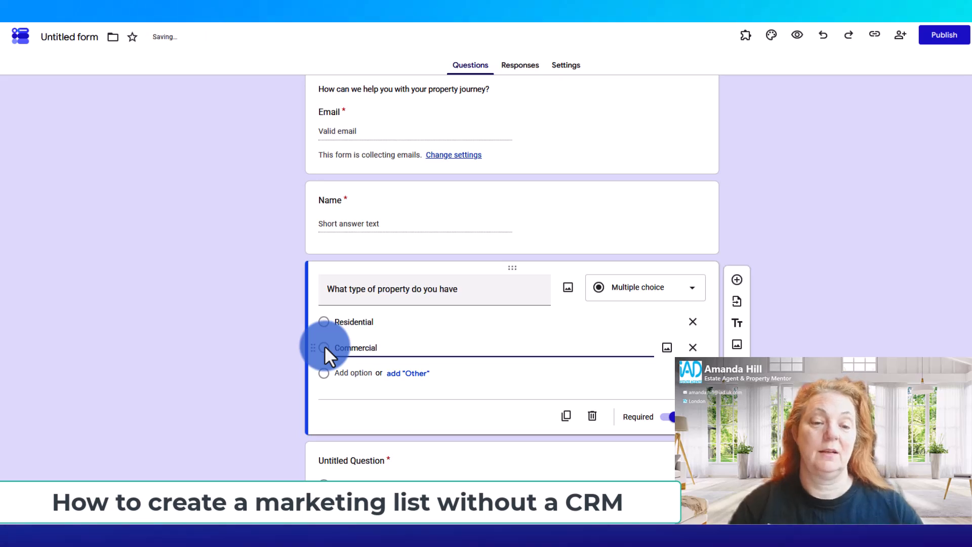
{"action": "left_click", "coordinate": [263, 335]}
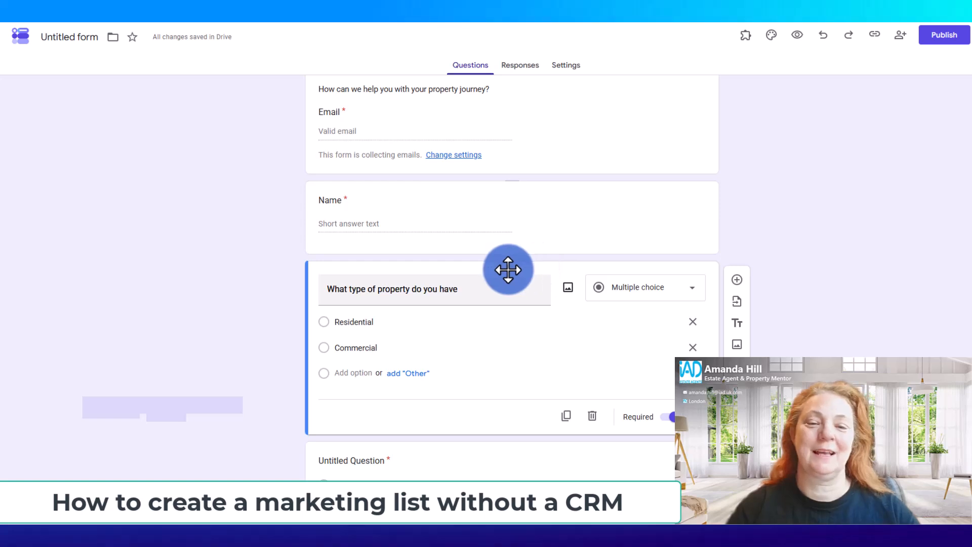
{"action": "left_click_drag", "start_coordinate": [508, 270], "coordinate": [525, 217]}
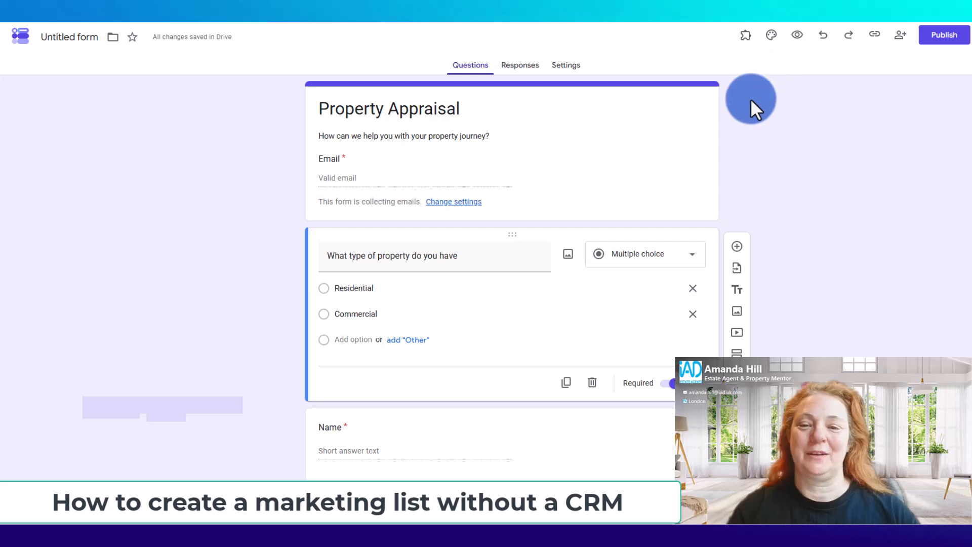
Upload the "licover" image from the socials folder as the form's theme header, keeping the full image area
{"action": "left_click", "coordinate": [770, 35]}
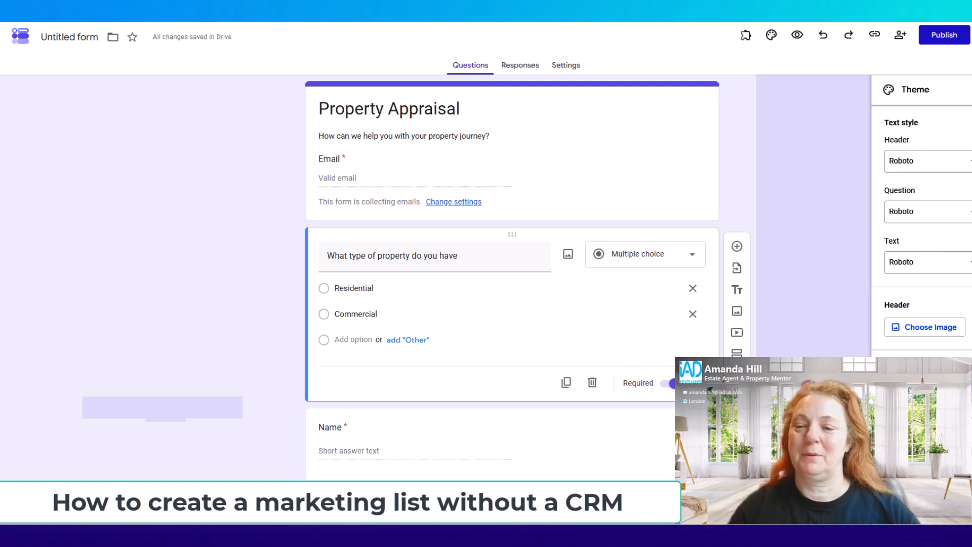
{"action": "left_click", "coordinate": [929, 327]}
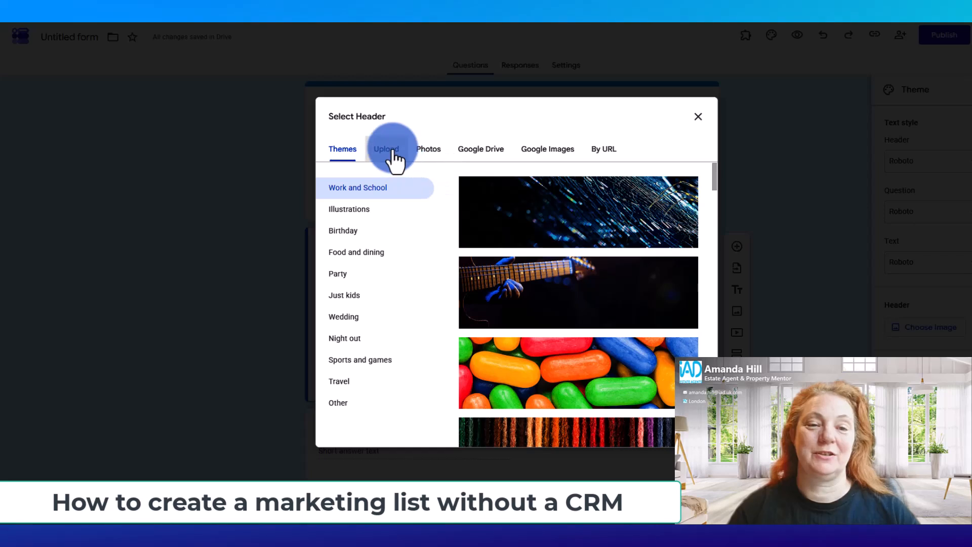
{"action": "left_click", "coordinate": [389, 150]}
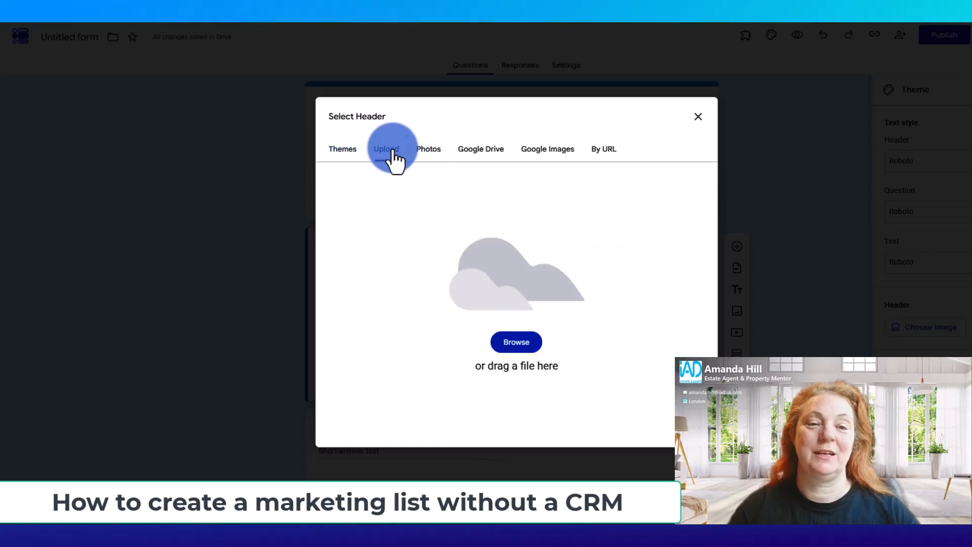
{"action": "left_click", "coordinate": [520, 346]}
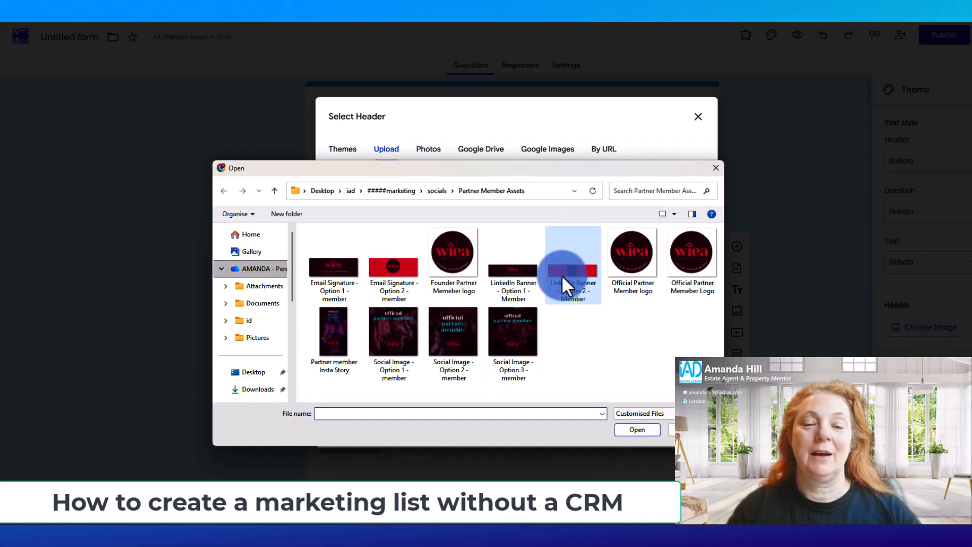
{"action": "left_click", "coordinate": [567, 220]}
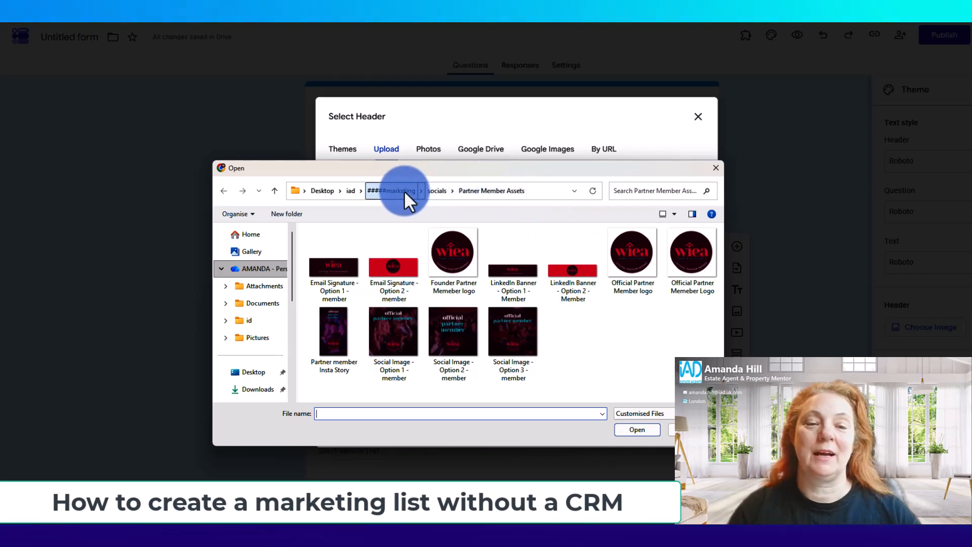
{"action": "left_click", "coordinate": [432, 192]}
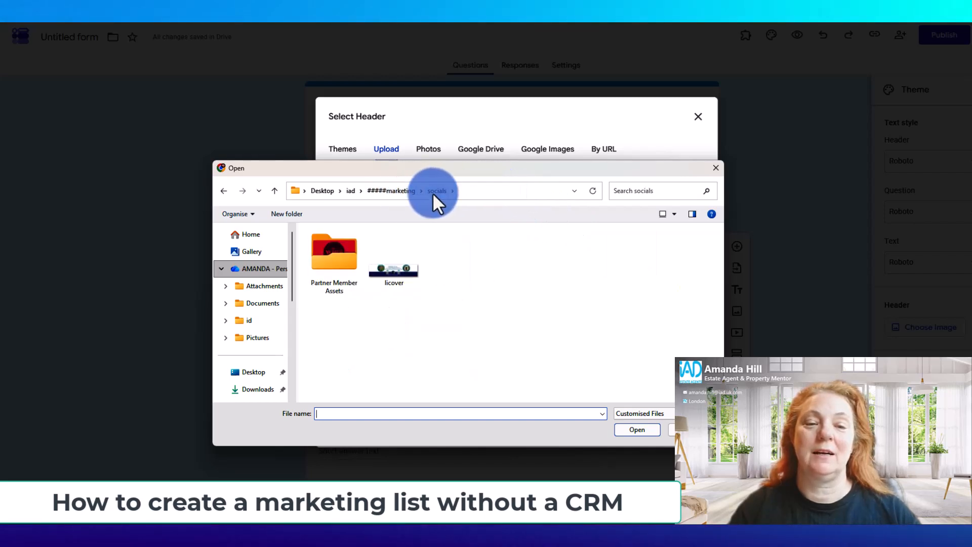
{"action": "left_click", "coordinate": [395, 263]}
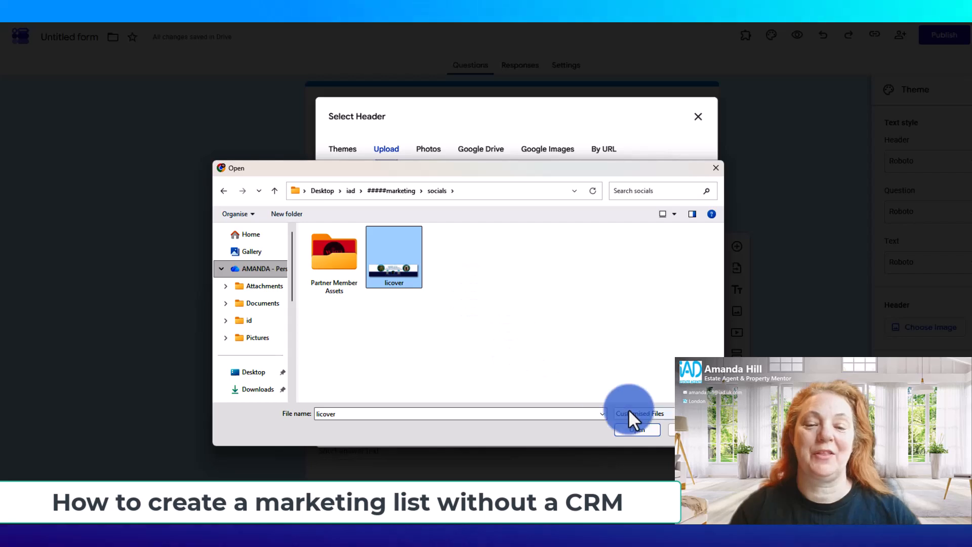
{"action": "left_click", "coordinate": [633, 429]}
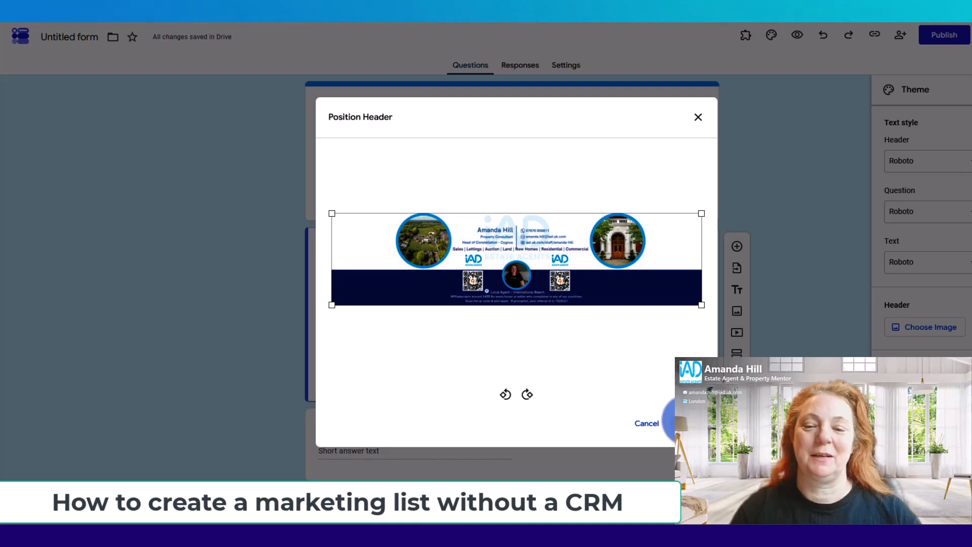
{"action": "left_click", "coordinate": [689, 424]}
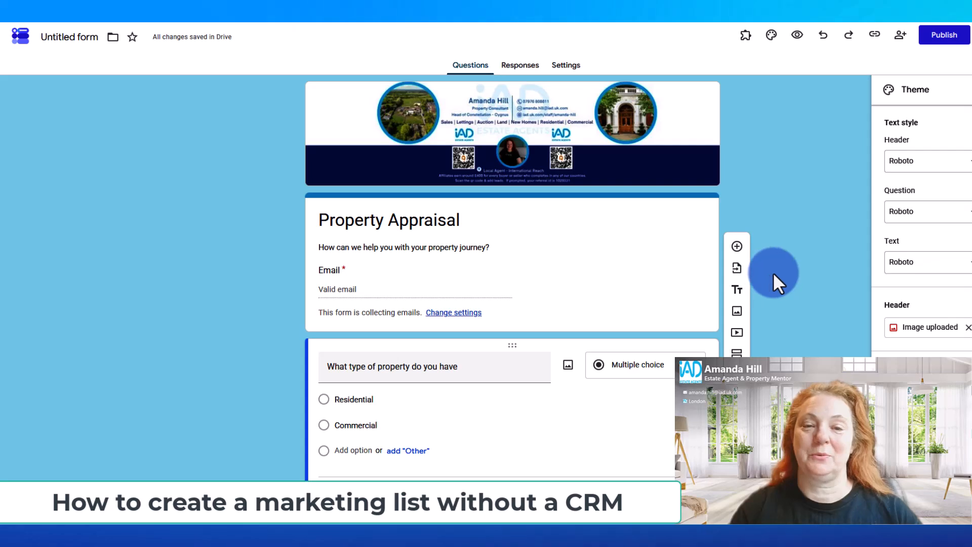
Insert the "new leaflet 1" image from the marketing folder's ahbizcard subfolder below the property type question
{"action": "scroll", "coordinate": [773, 272], "scroll_direction": "down", "scroll_amount": 4}
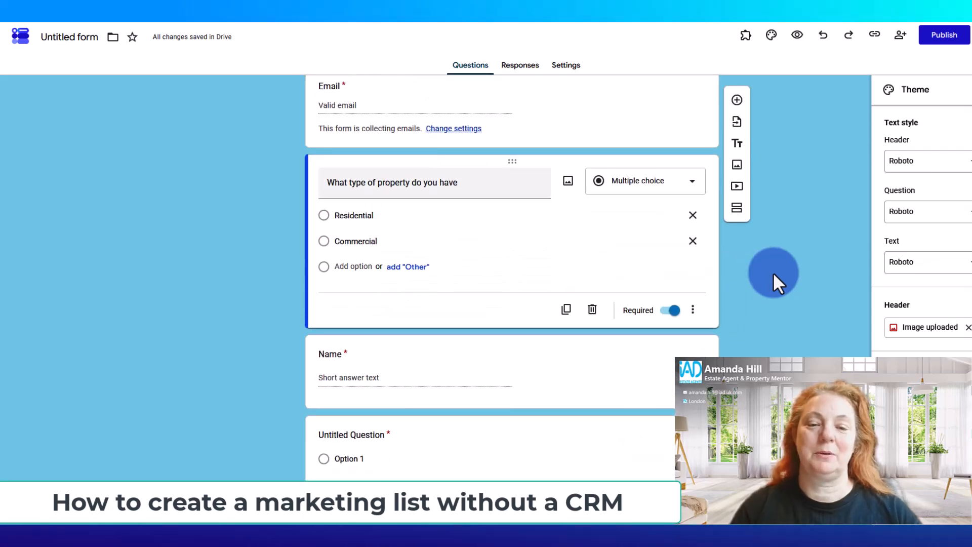
{"action": "left_click", "coordinate": [735, 168]}
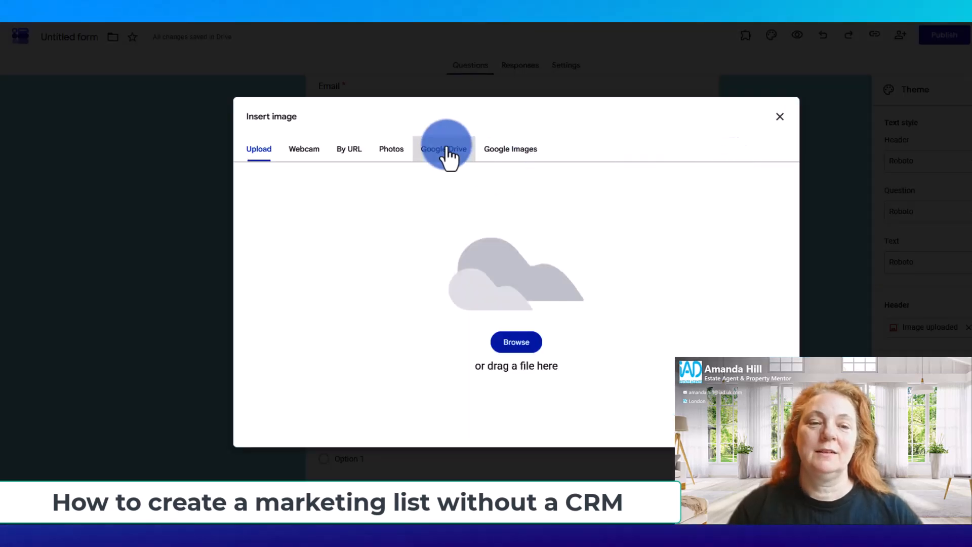
{"action": "left_click", "coordinate": [528, 345]}
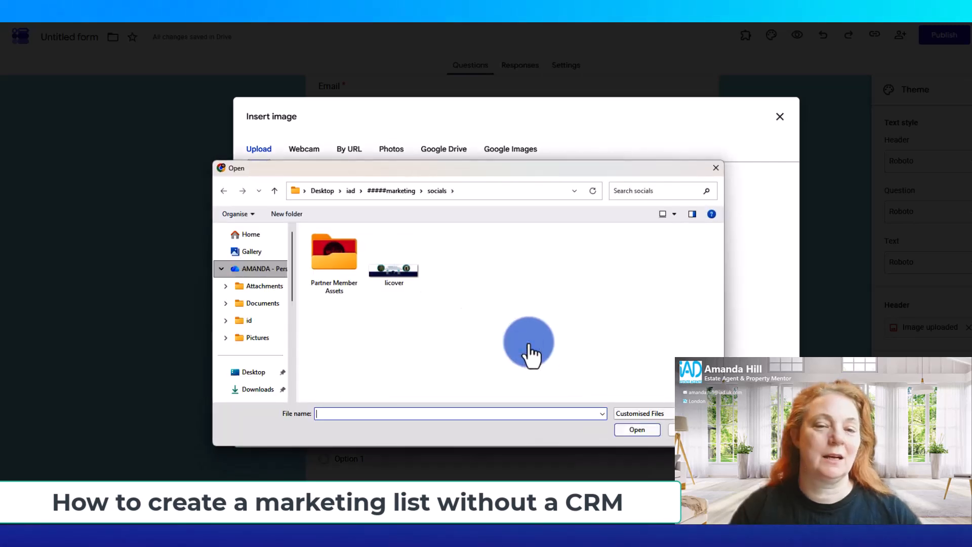
{"action": "left_click", "coordinate": [412, 189]}
{"action": "double_click", "coordinate": [451, 261]}
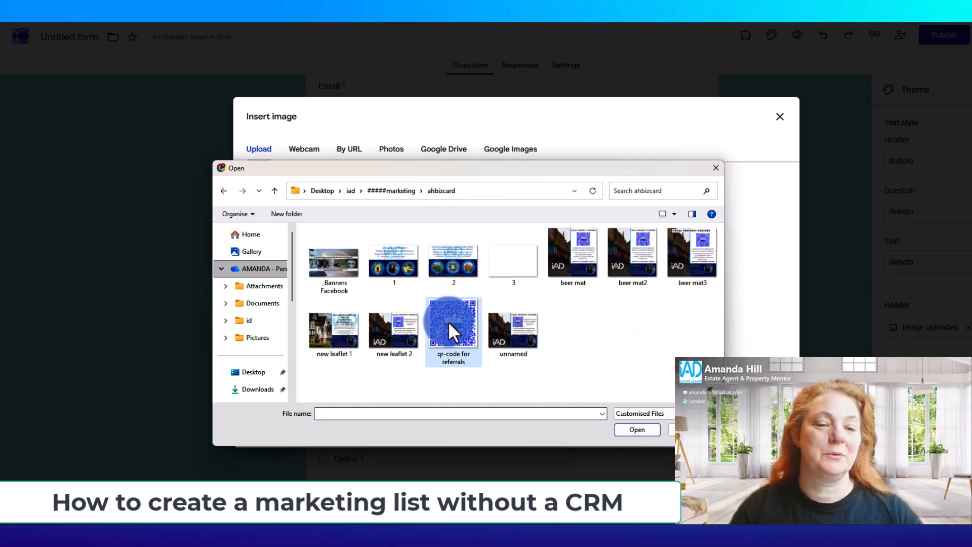
{"action": "left_click", "coordinate": [326, 332]}
{"action": "double_click", "coordinate": [326, 332]}
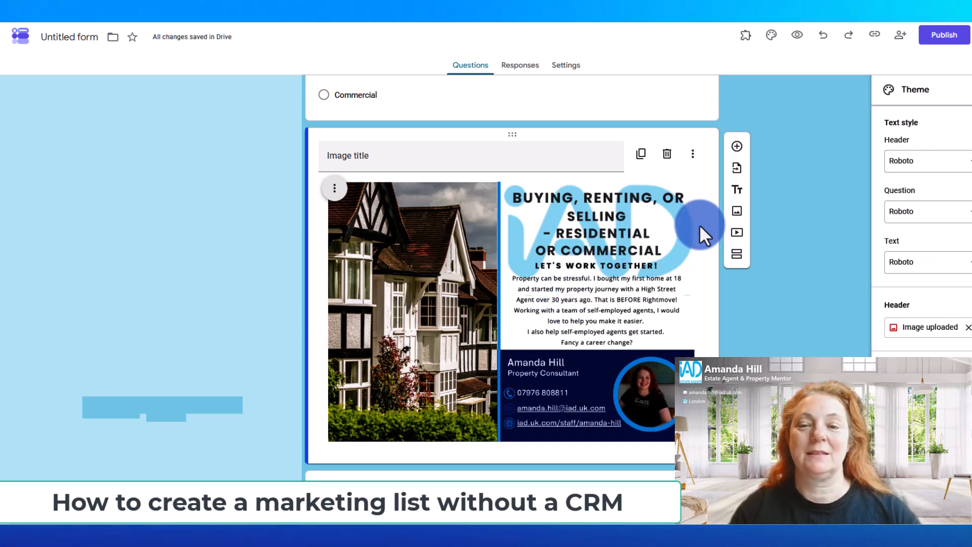
Insert the "new leaflet 2" image from the ahbizcard folder below the first leaflet image
{"action": "left_click", "coordinate": [737, 208]}
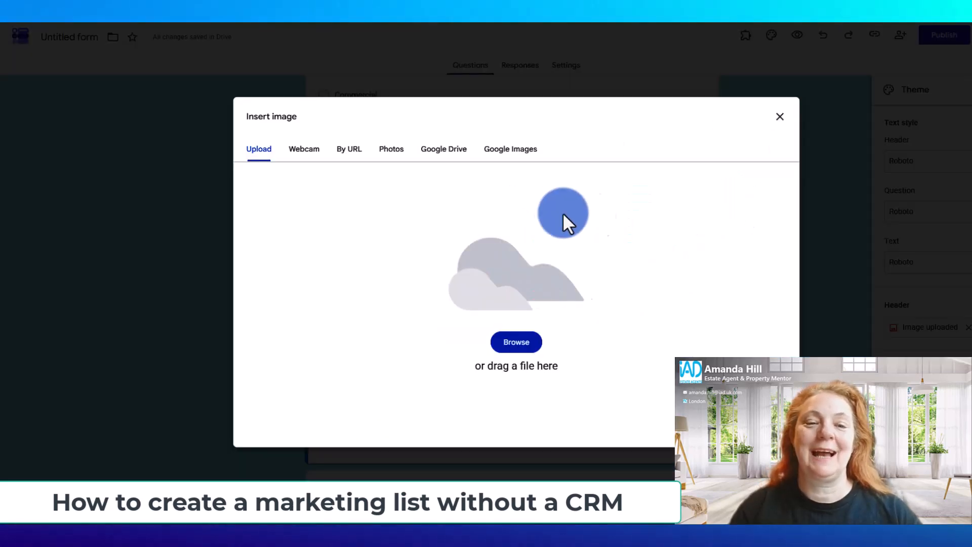
{"action": "left_click", "coordinate": [508, 349]}
{"action": "left_click", "coordinate": [397, 329]}
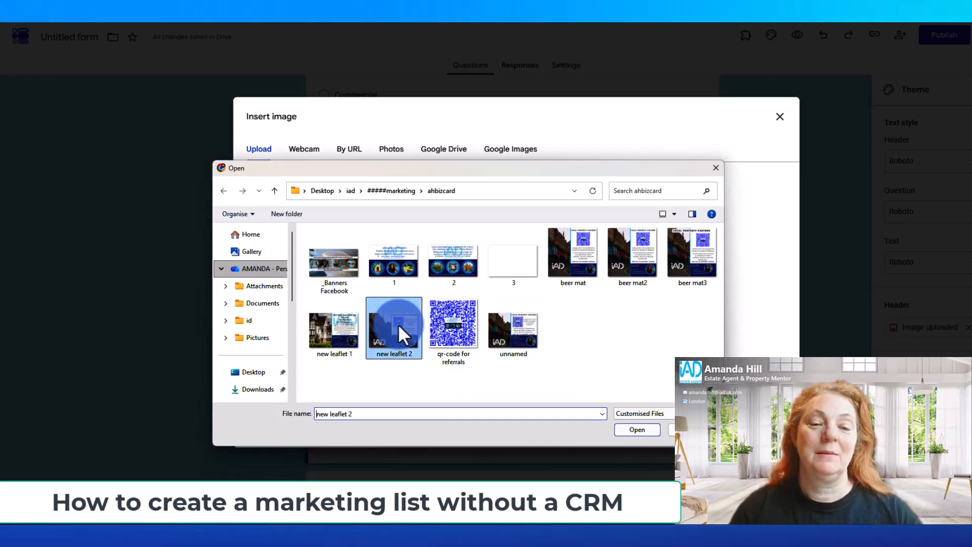
{"action": "double_click", "coordinate": [398, 327]}
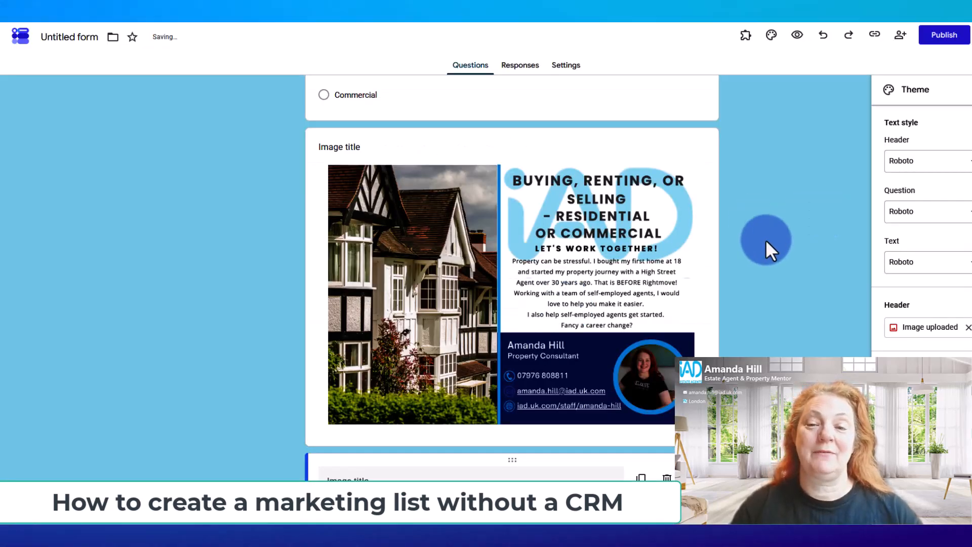
Start linking the form's responses to a spreadsheet, bringing up the choice of response destination
{"action": "scroll", "coordinate": [765, 239], "scroll_direction": "up", "scroll_amount": 6}
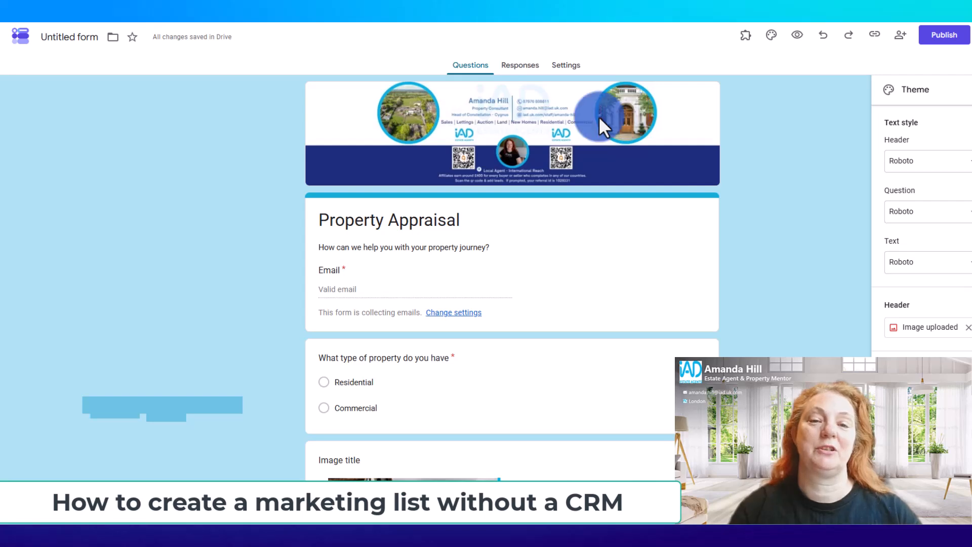
{"action": "left_click", "coordinate": [527, 75]}
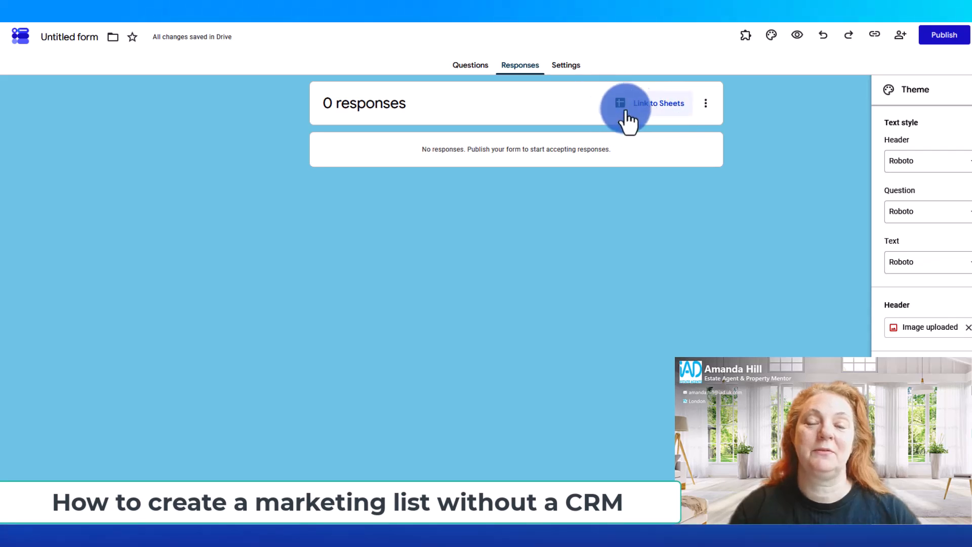
{"action": "left_click", "coordinate": [645, 112]}
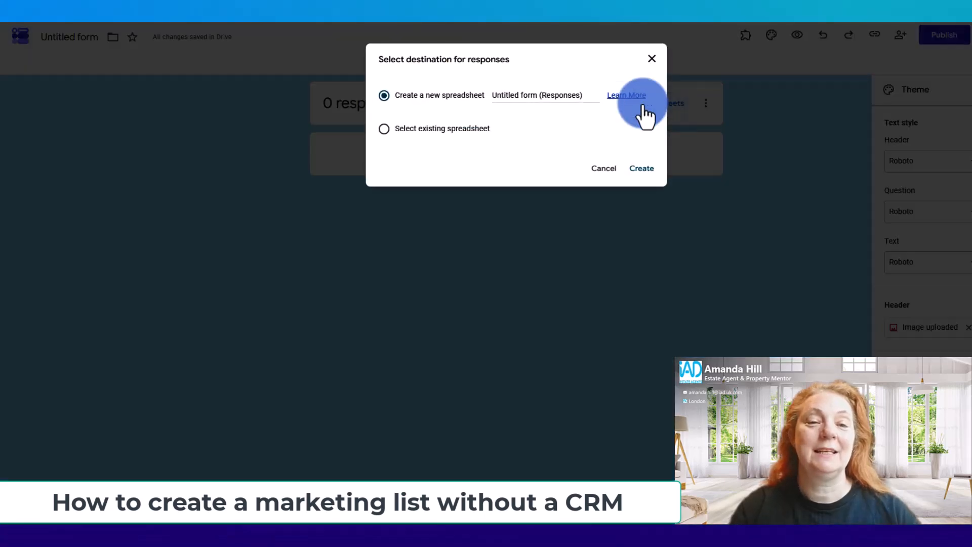